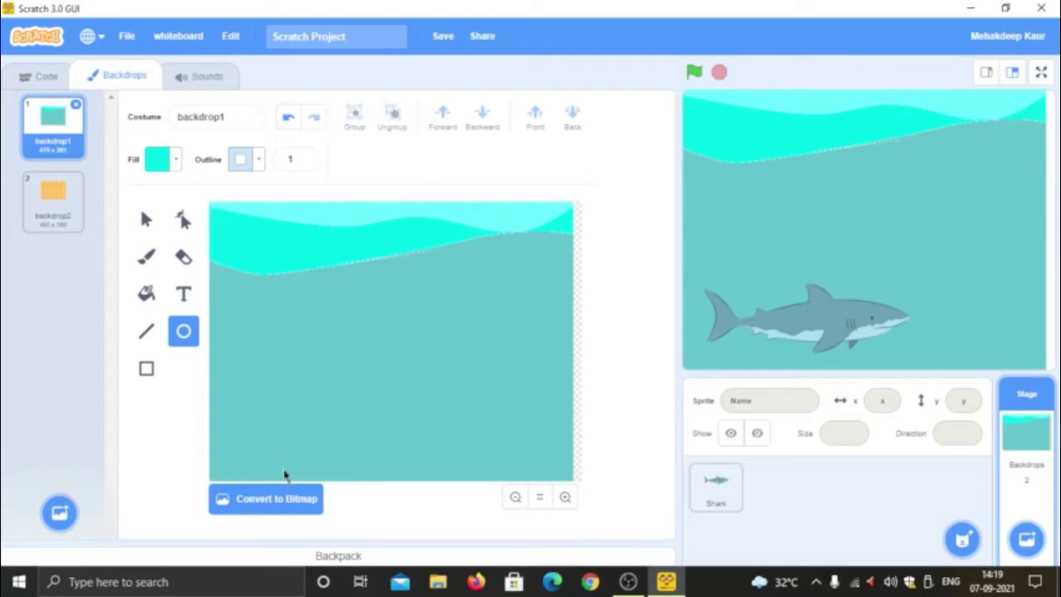
- Set the outline to purple (color 82, saturation 100, brightness 72) and draw a short slanted line in the backdrop's lower-left corner
click(186, 223)
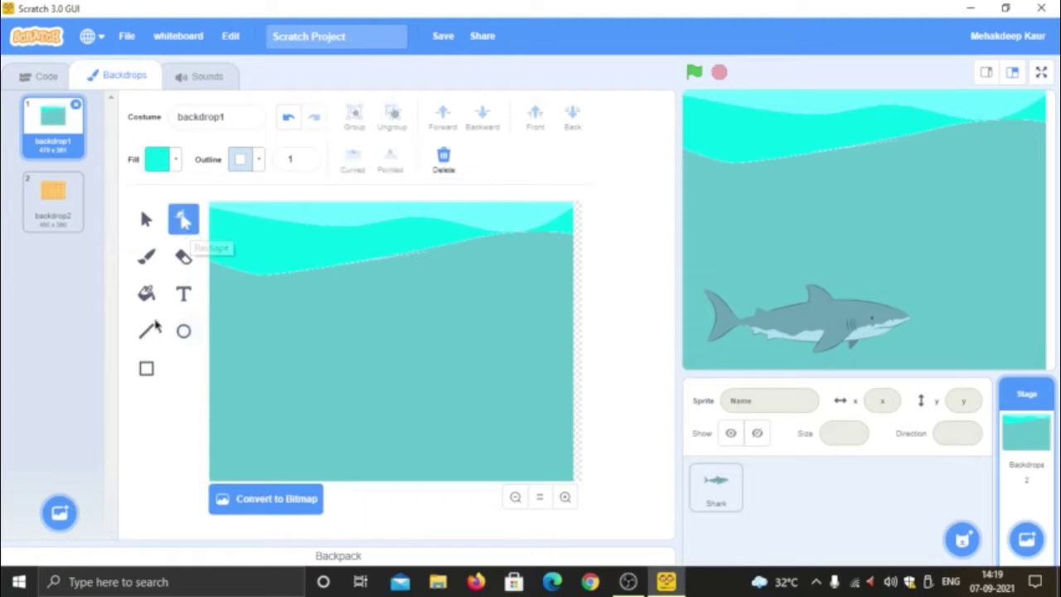
click(147, 333)
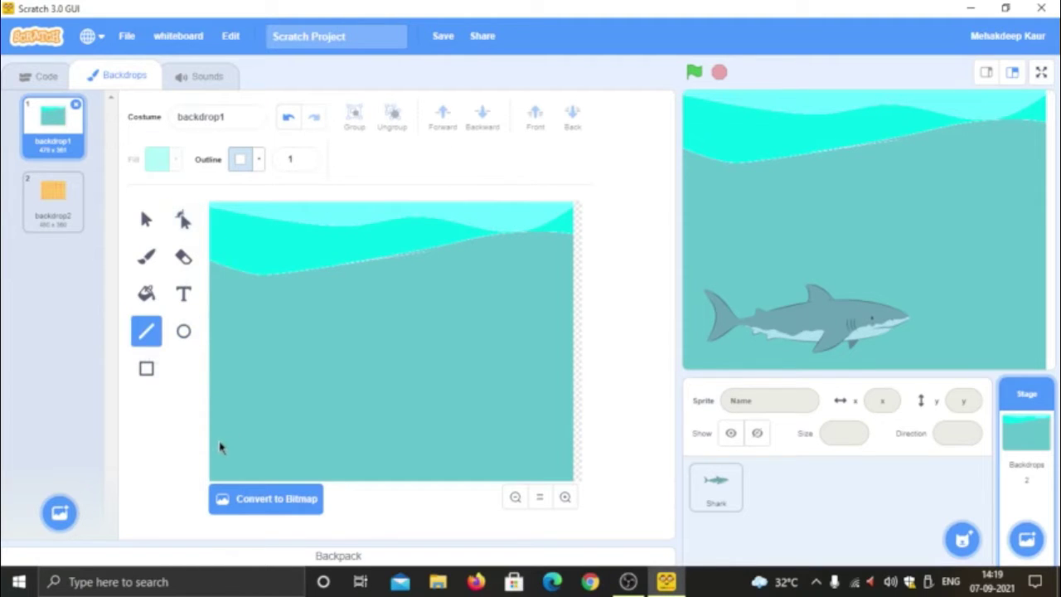
click(244, 161)
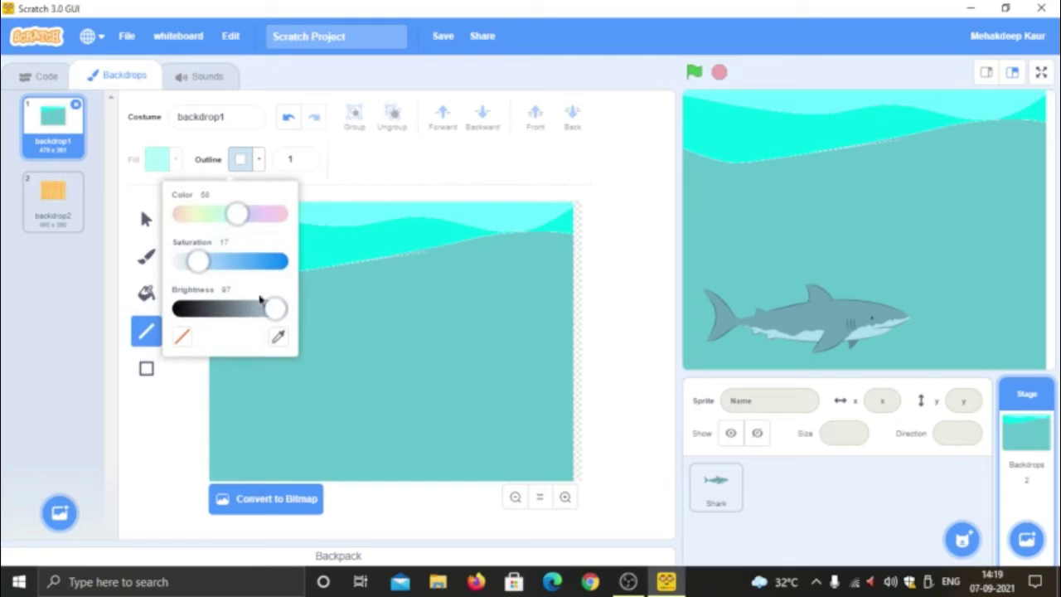
drag(191, 270, 322, 267)
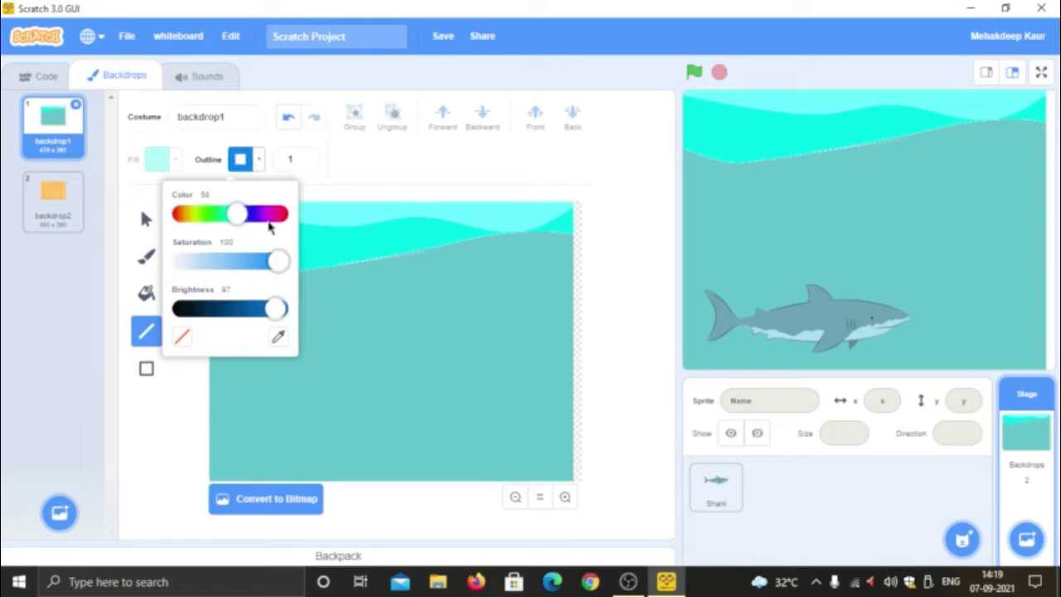
click(267, 217)
drag(274, 311, 251, 310)
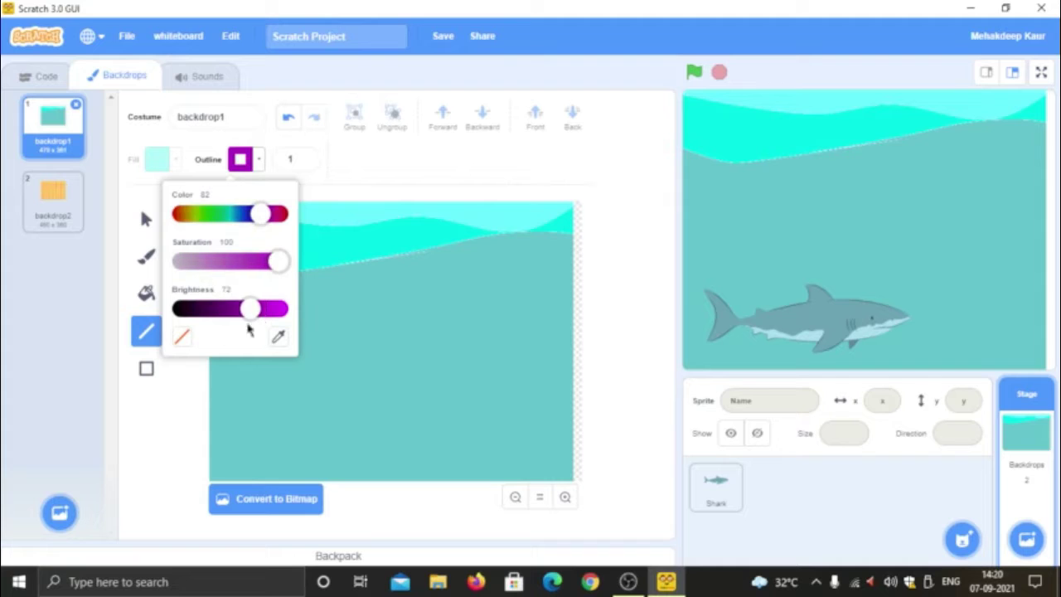
click(151, 431)
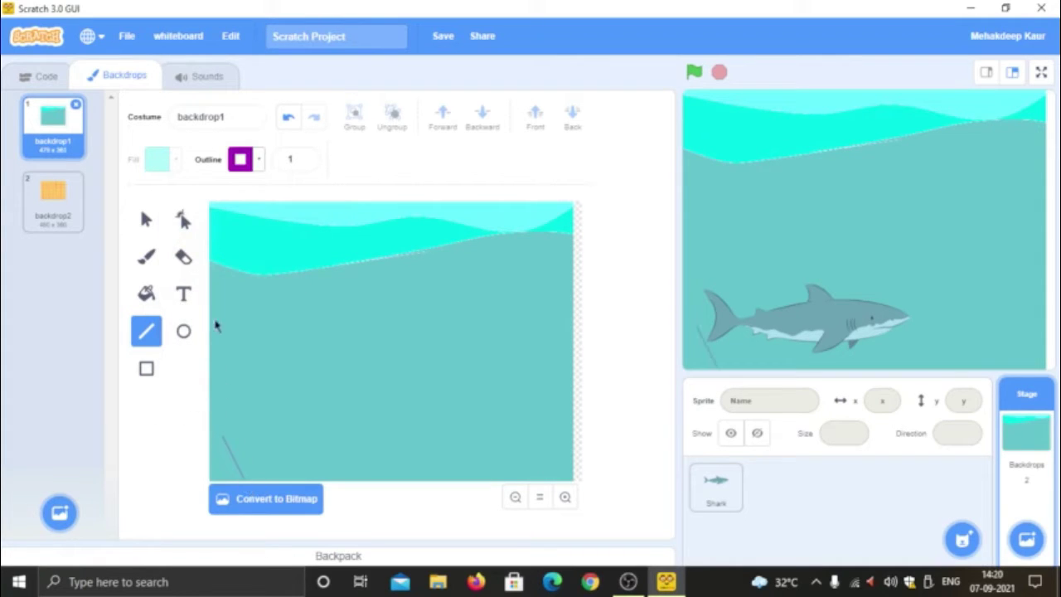
- Reshape the short slanted line so its lower end runs to the backdrop's bottom edge
click(184, 220)
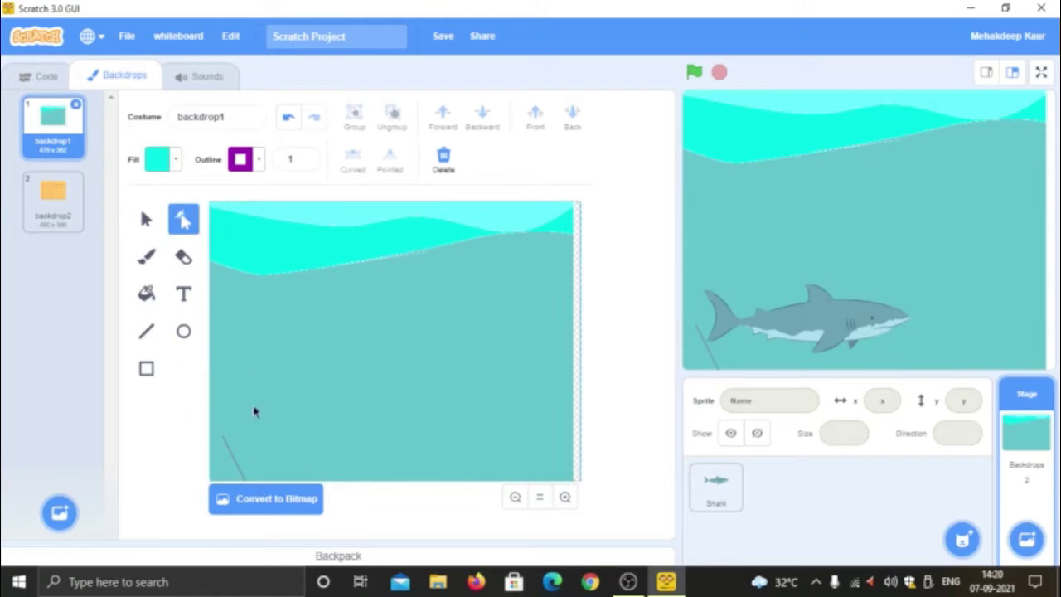
click(234, 442)
click(225, 440)
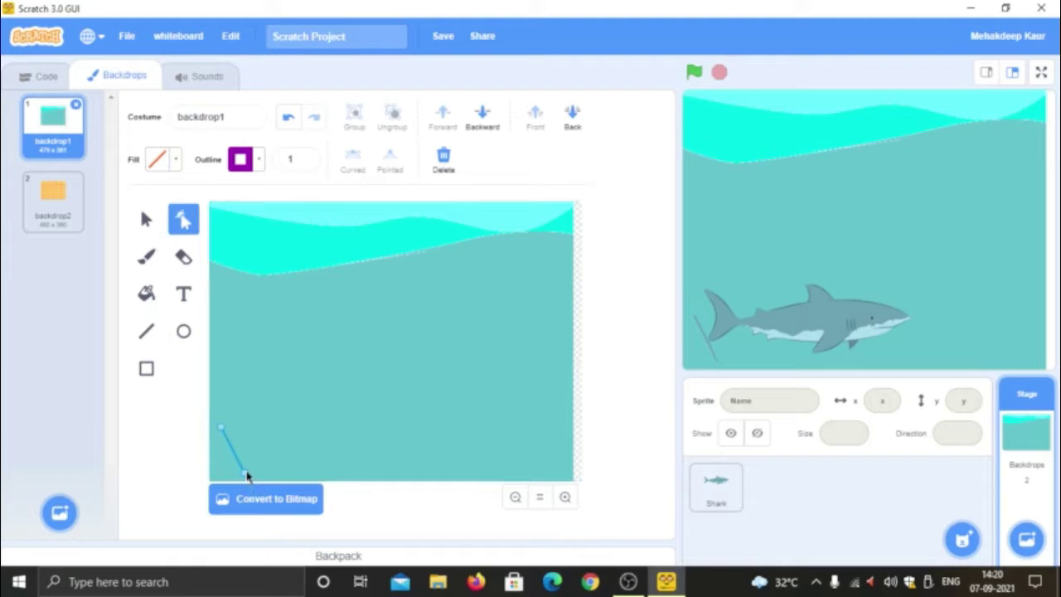
drag(244, 474, 248, 486)
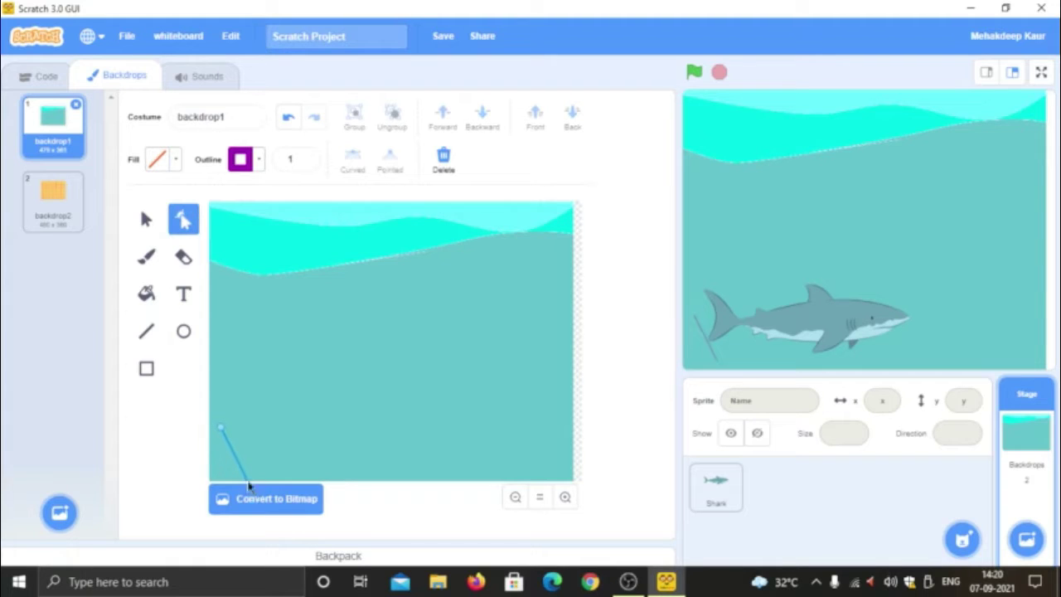
click(224, 430)
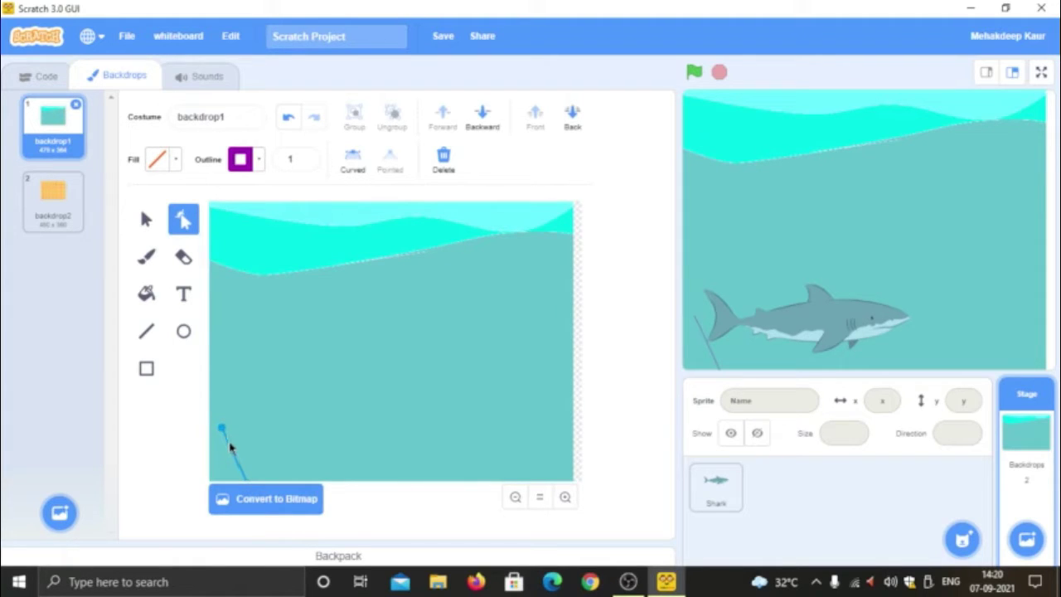
- Continue the slanted line into a zigzag seaweed outline with three pointed blades ending at the backdrop's bottom edge
click(146, 336)
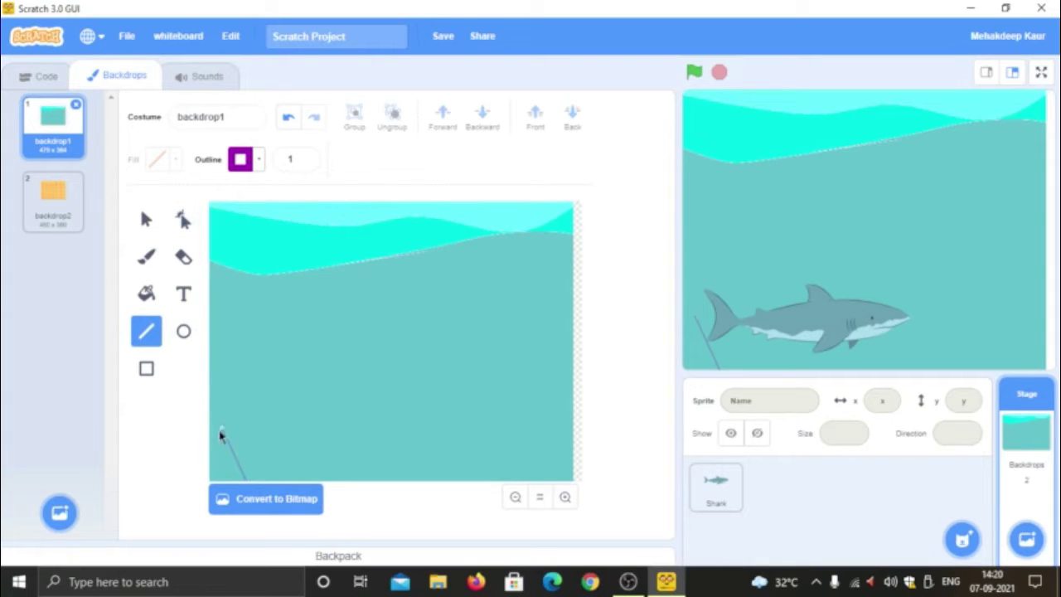
drag(248, 455, 255, 471)
drag(257, 421, 248, 464)
drag(276, 465, 271, 489)
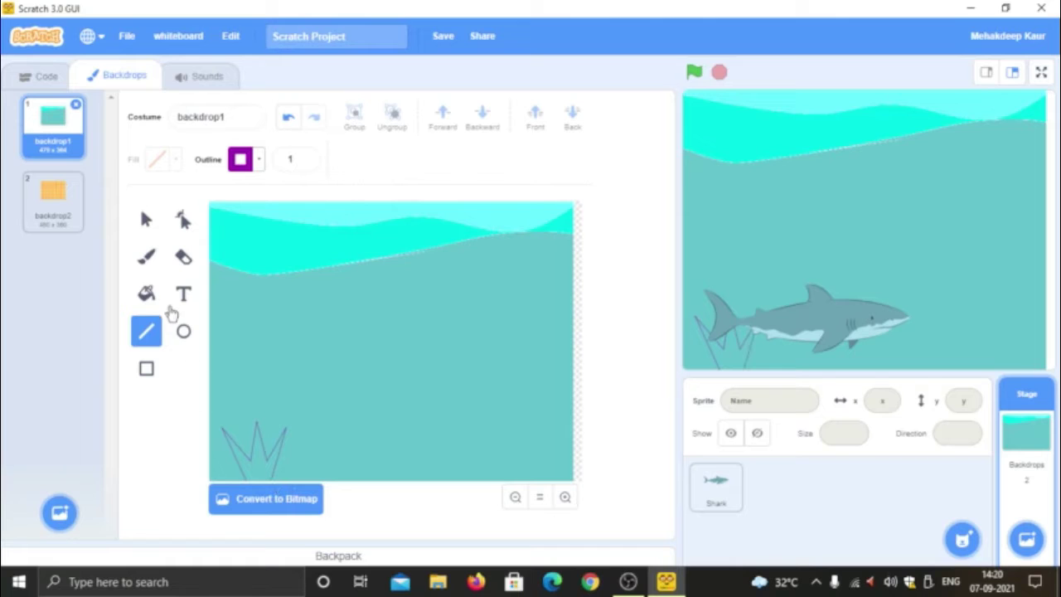
- Reshape the seaweed outline's left blade by adding points along it and pulling its tip up and outward
click(184, 220)
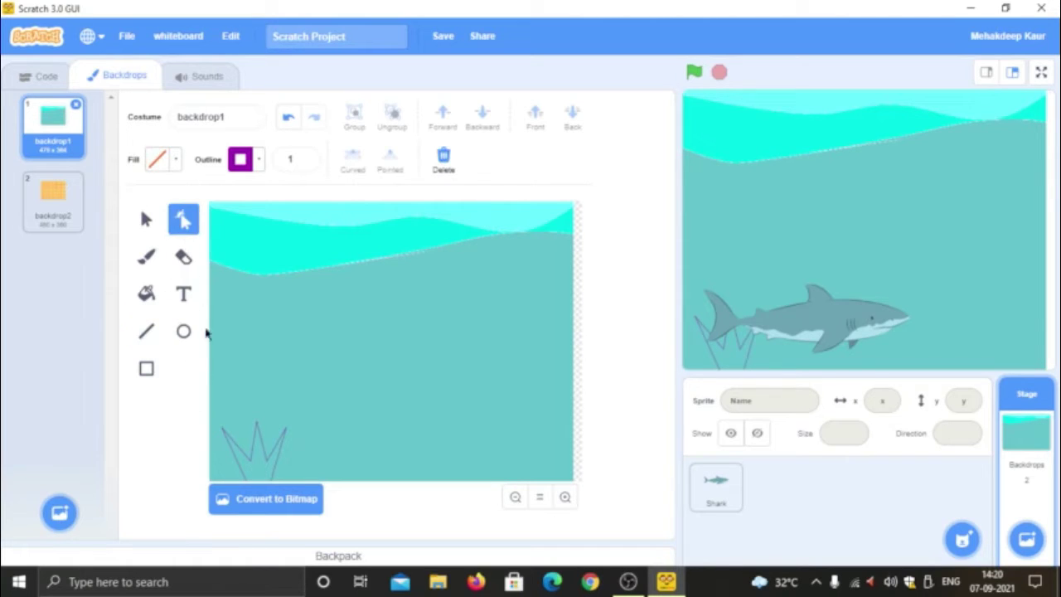
click(230, 448)
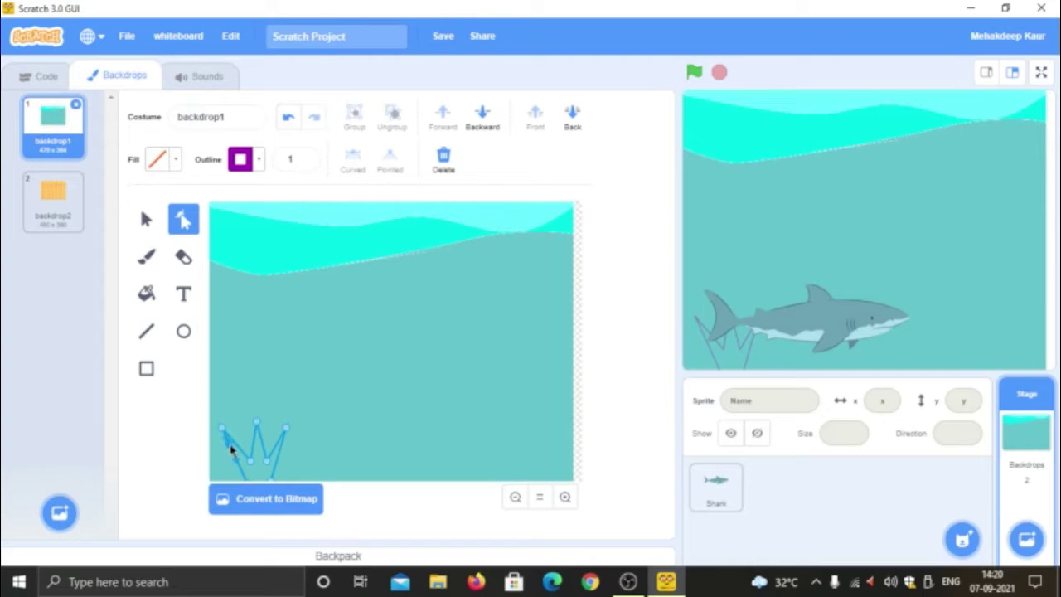
drag(230, 445, 217, 413)
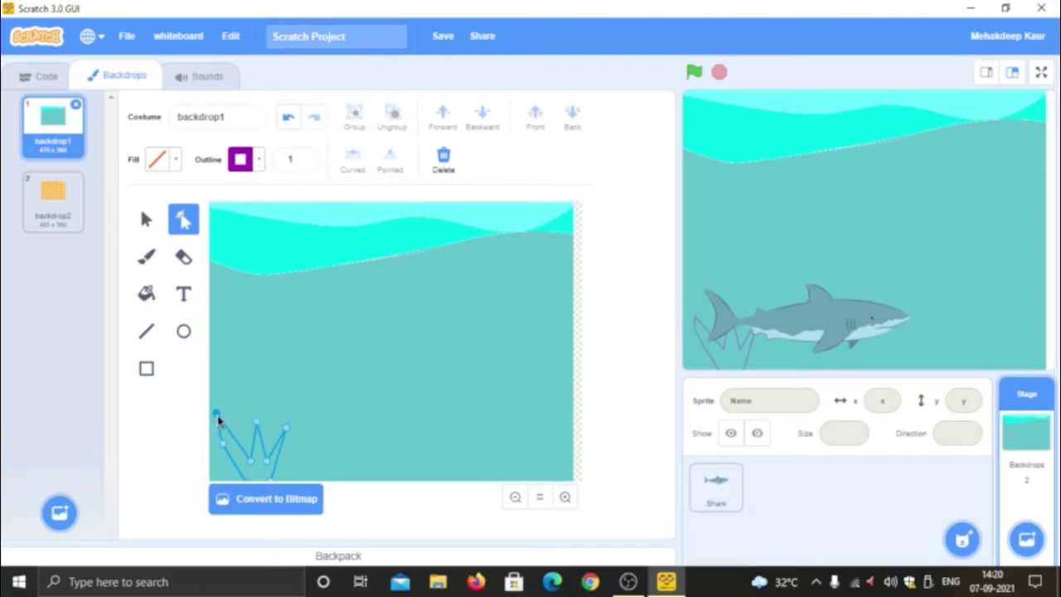
click(232, 440)
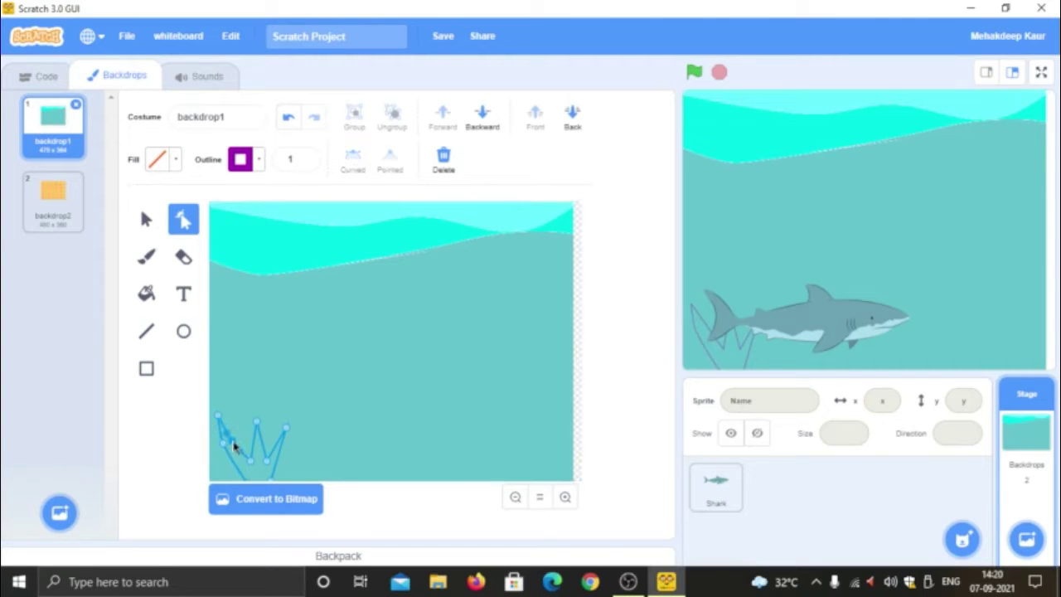
click(242, 458)
click(252, 459)
- Reshape the middle blade into a curve leaning left and pull the right blade's tip outward
mouse_move(254, 451)
mouse_down()
mouse_move(237, 418)
mouse_move(267, 450)
mouse_up()
click(252, 428)
click(249, 426)
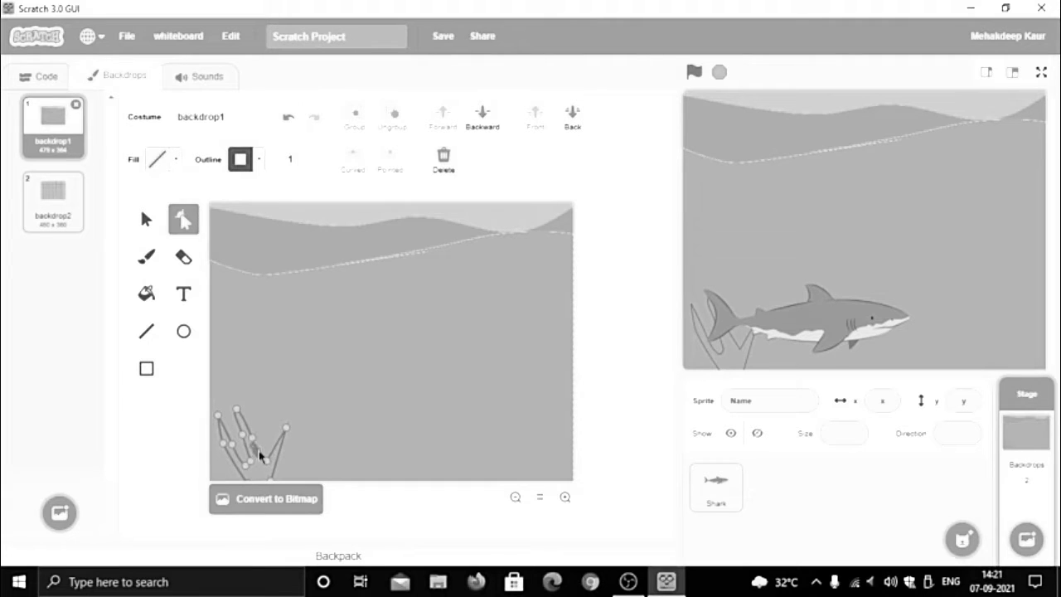
mouse_move(254, 449)
mouse_down()
mouse_move(275, 426)
mouse_move(280, 442)
mouse_move(291, 421)
mouse_up()
click(260, 452)
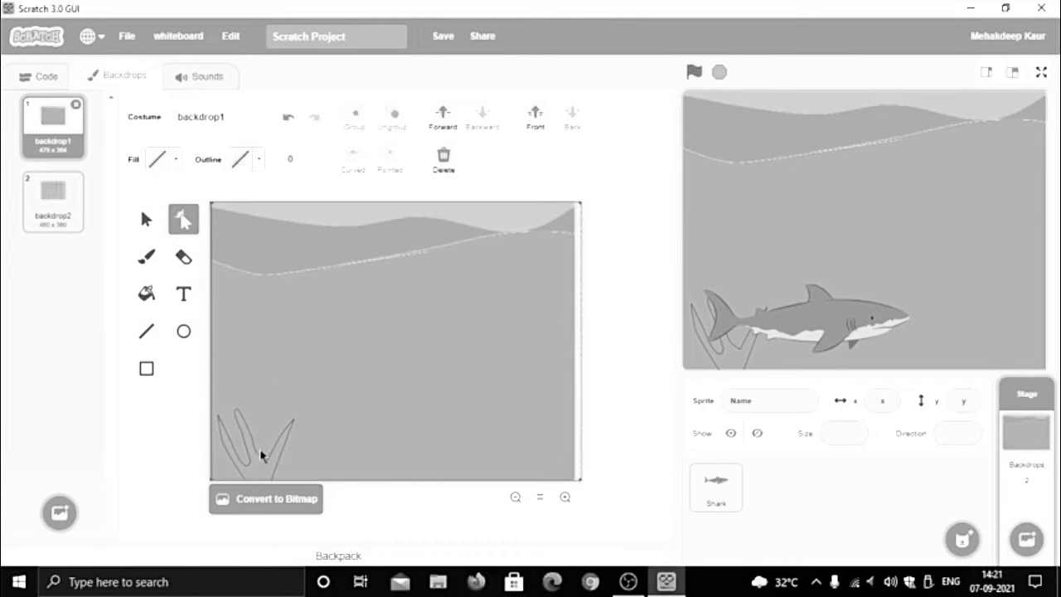
- Adjust the water background shape and its lower corner points with the Reshape tool
mouse_move(453, 362)
mouse_down()
mouse_move(469, 363)
mouse_move(511, 312)
mouse_move(454, 356)
mouse_up()
click(262, 459)
click(464, 477)
click(593, 480)
drag(582, 474, 585, 478)
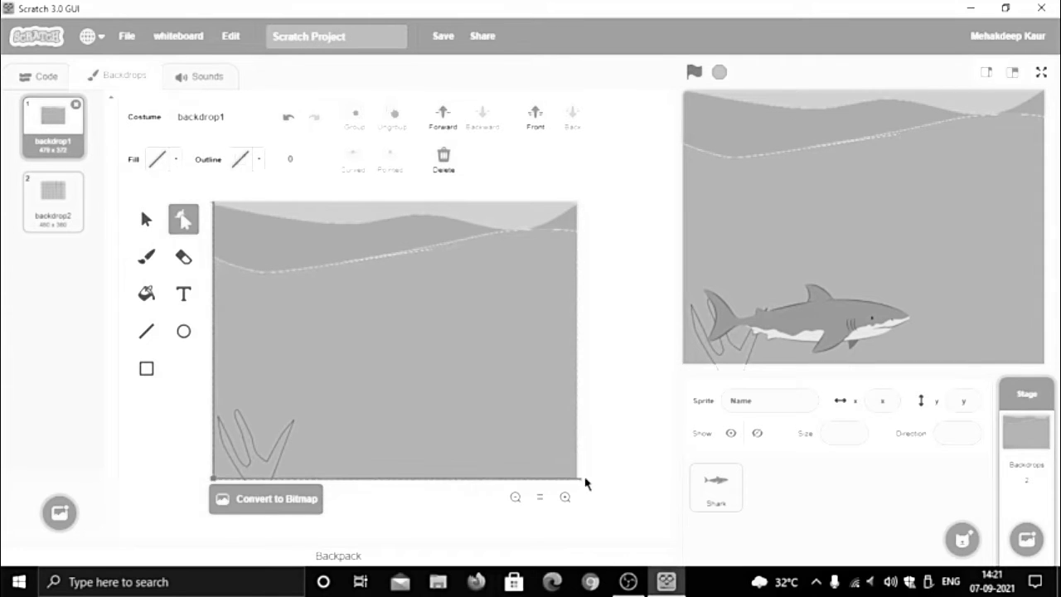
click(243, 483)
- Convert the backdrop to bitmap and fill the seaweed outline with a darkened purple at saturation 75
click(146, 296)
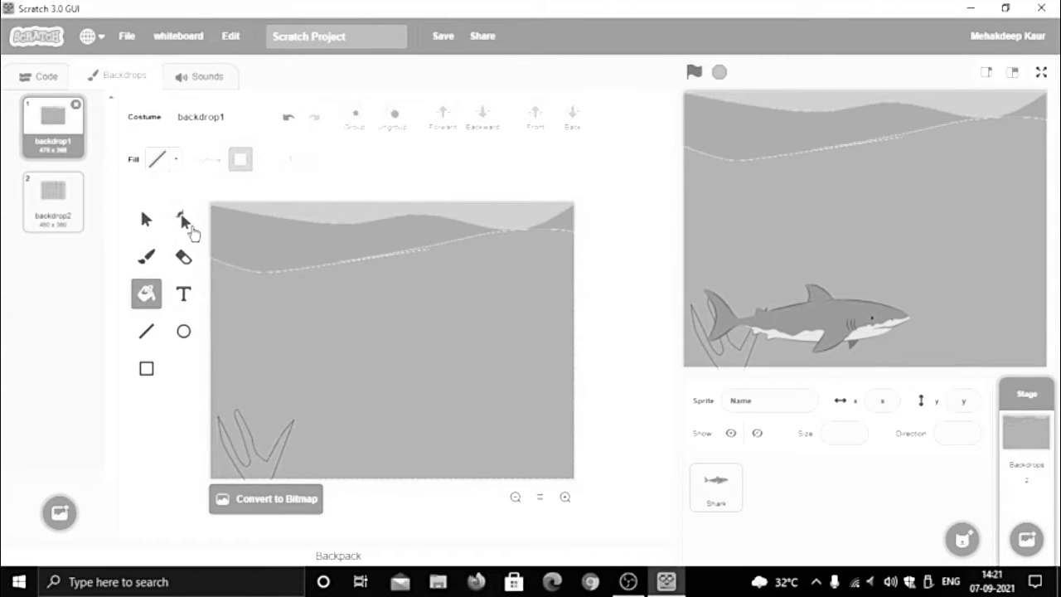
click(237, 496)
click(161, 149)
click(178, 282)
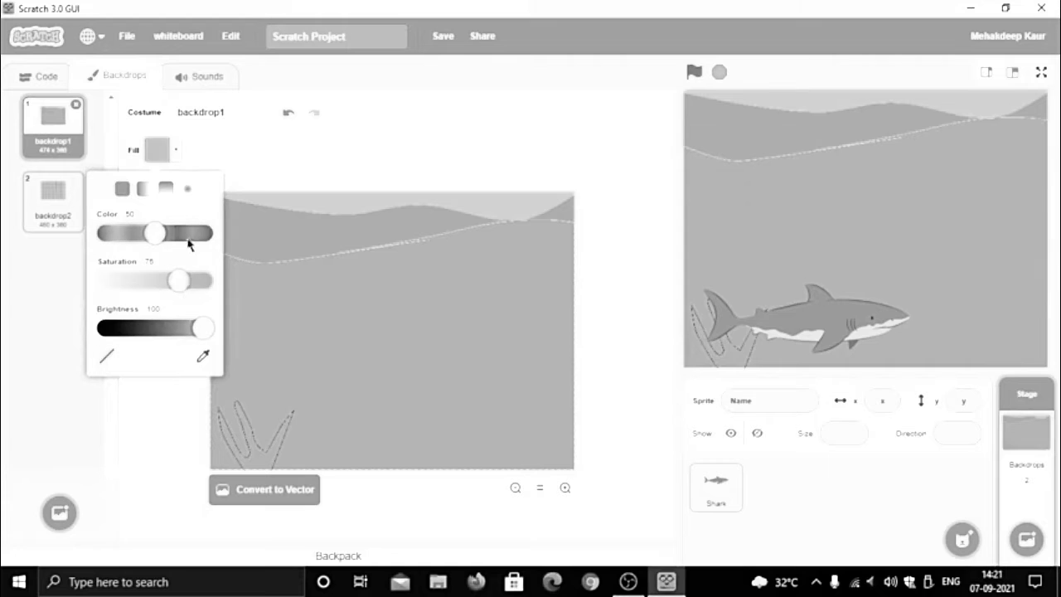
click(183, 235)
click(184, 329)
click(259, 457)
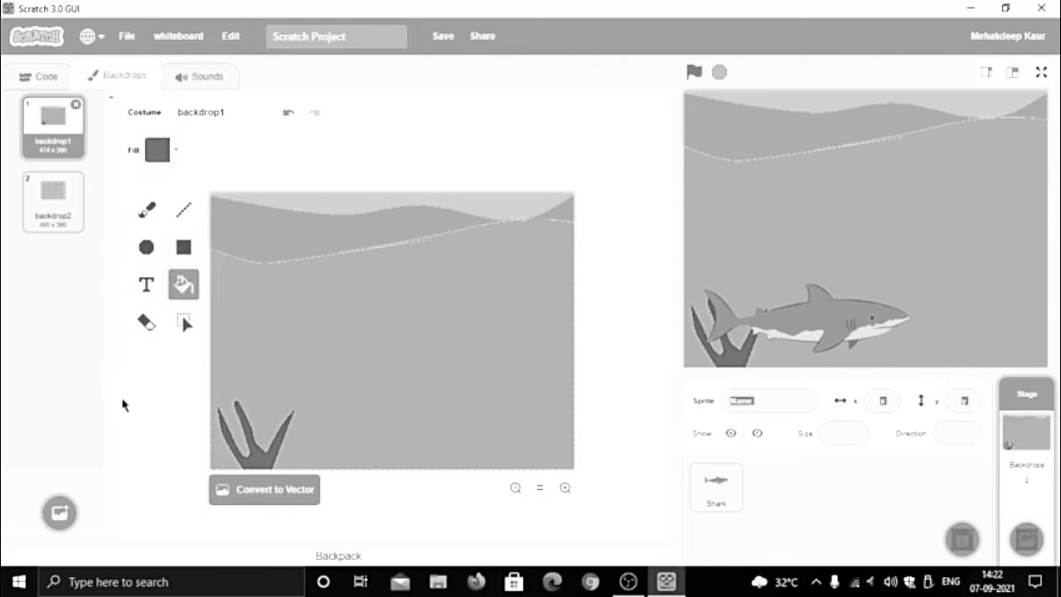
- Sample the deep water's colour and fill the empty strip along the backdrop's right edge with it
click(158, 150)
click(201, 353)
click(415, 395)
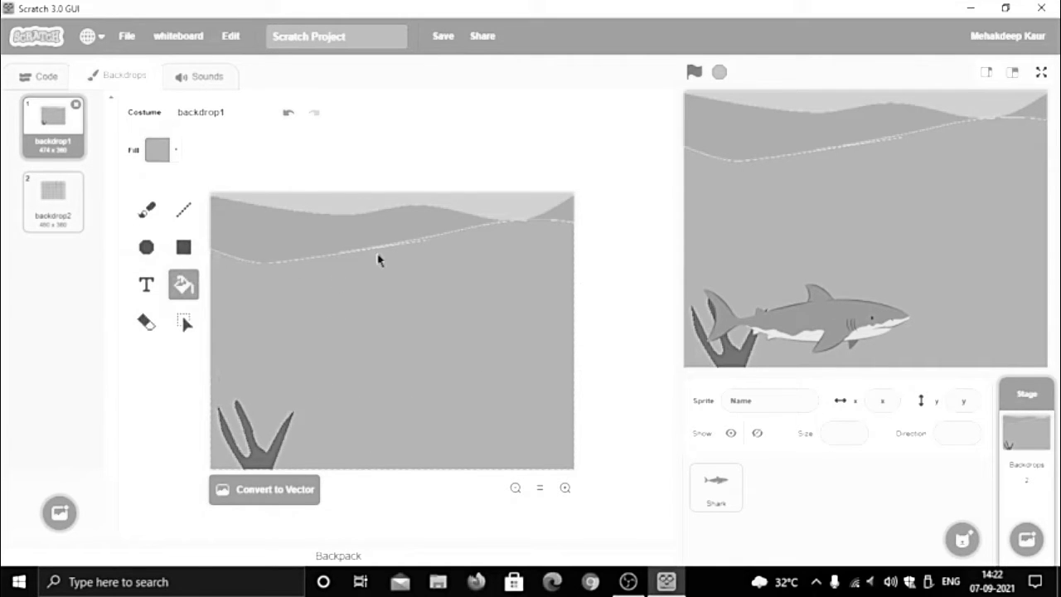
click(578, 460)
click(265, 489)
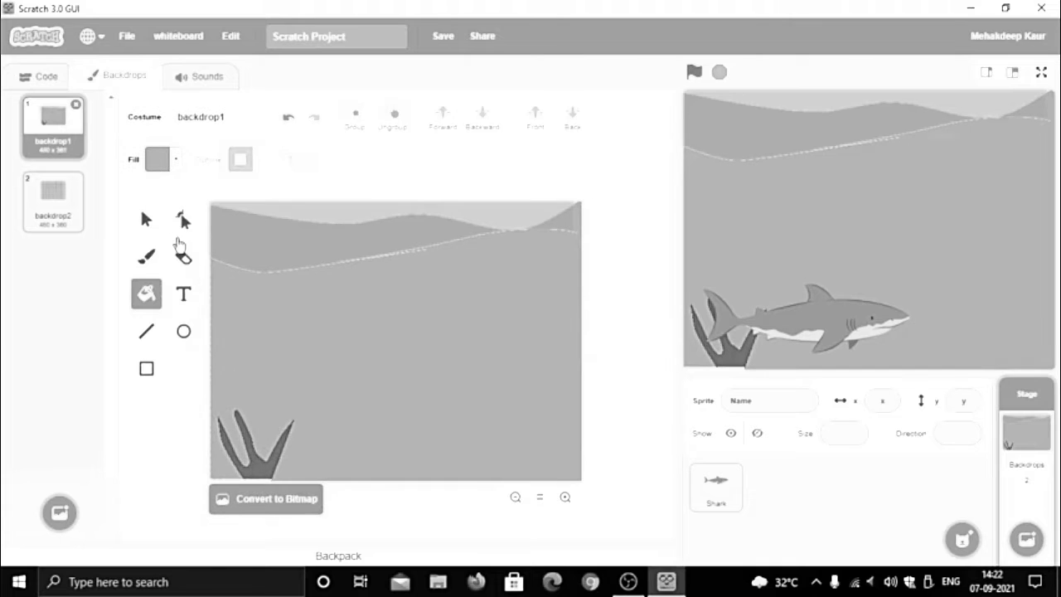
click(184, 219)
click(266, 499)
- Sample the darker wave's colour at the backdrop's upper-right corner and use it to paint the mismatched strip there
click(565, 488)
click(565, 489)
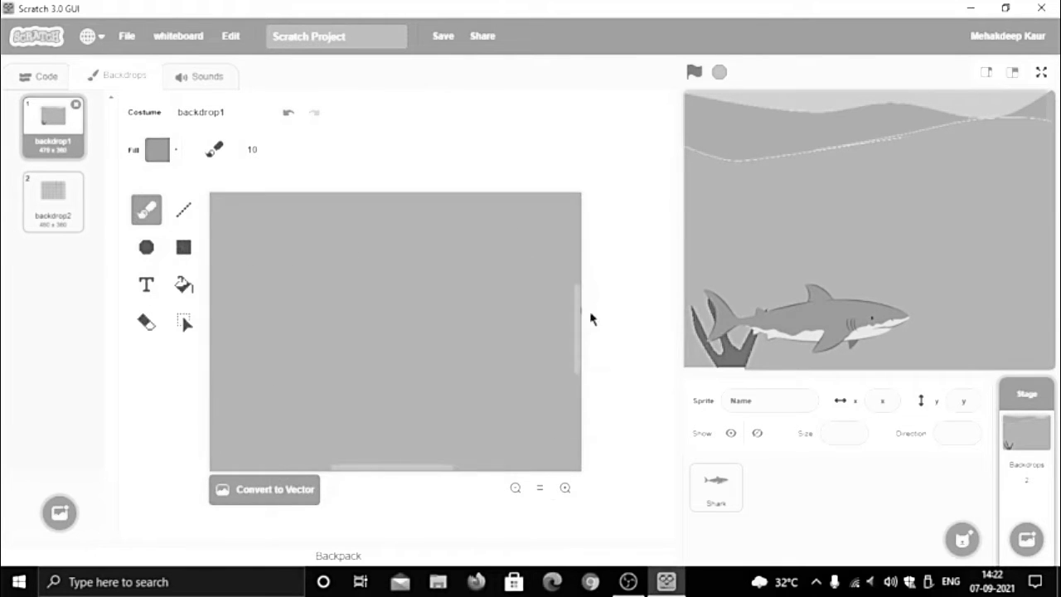
drag(579, 319, 580, 225)
drag(391, 466, 609, 466)
click(175, 153)
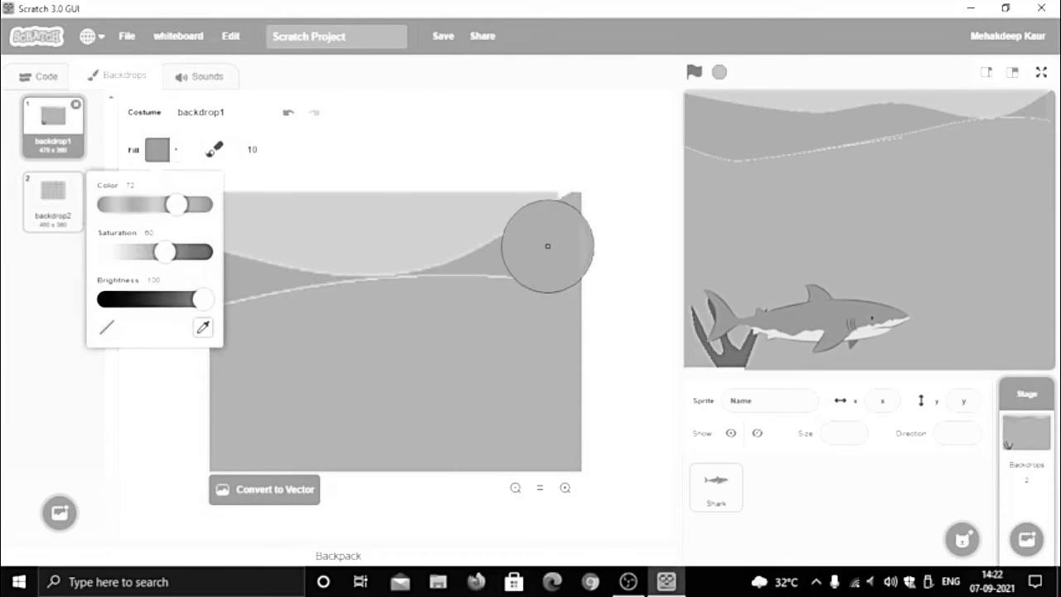
click(565, 212)
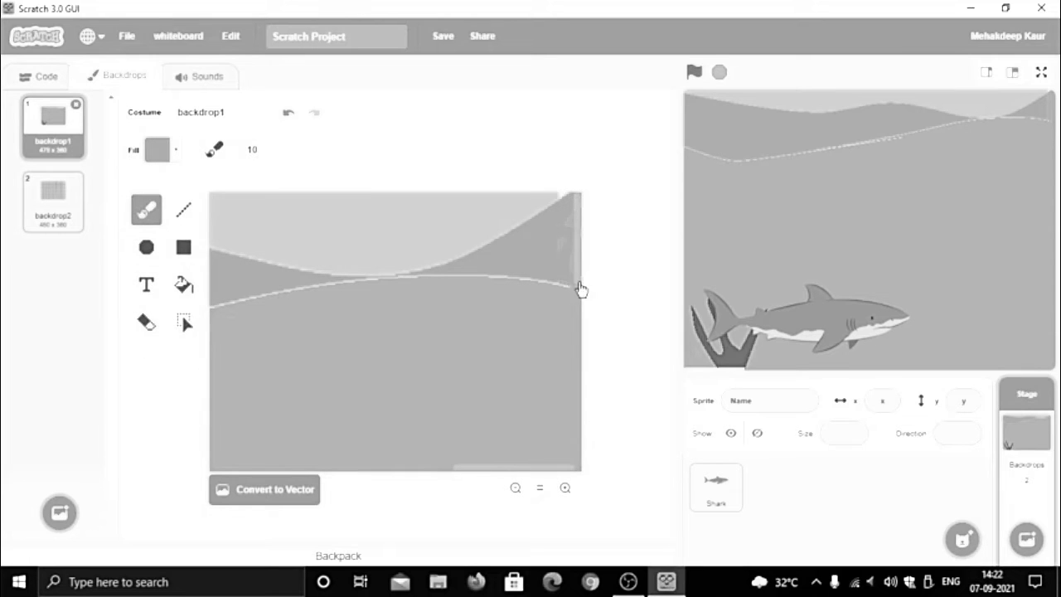
- Sample the lightest wave's colour, brush over the gap near the upper-right corner, and return to the full backdrop view
click(175, 150)
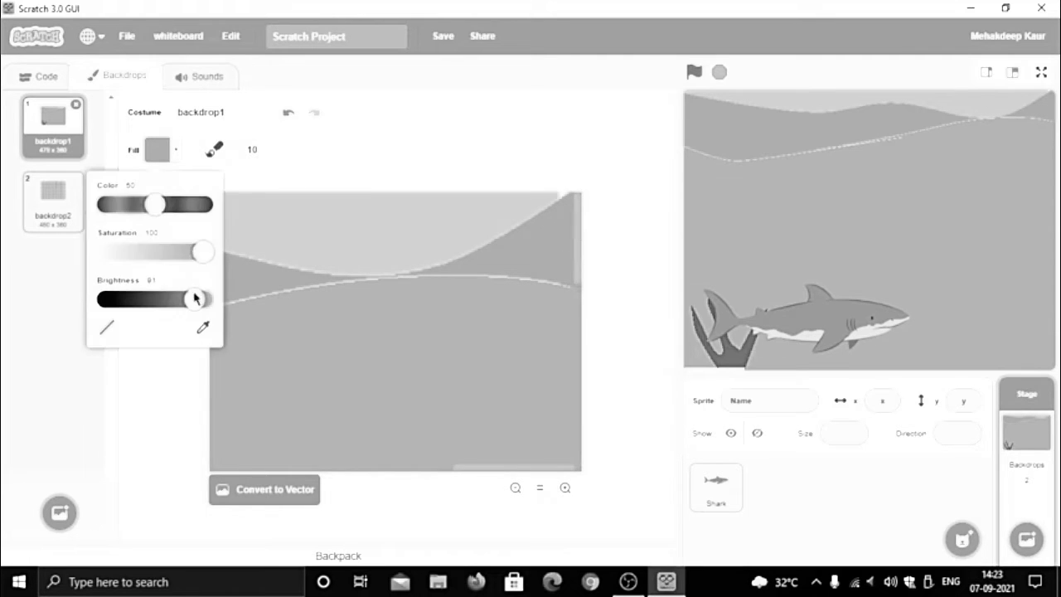
click(202, 328)
click(308, 226)
click(141, 382)
click(563, 199)
click(540, 489)
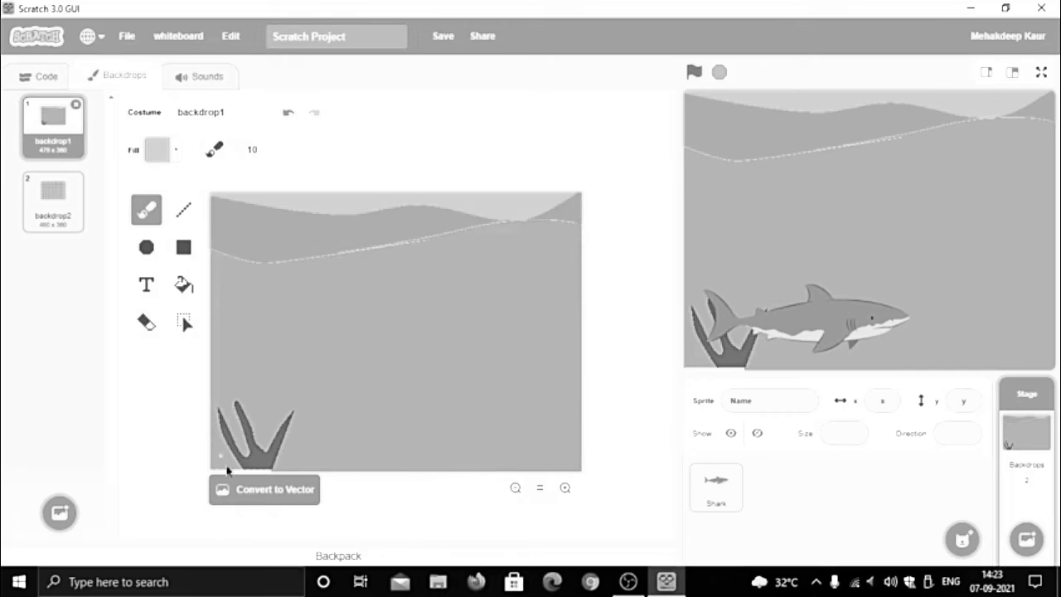
- Sample the water colour beside the seaweed and fill the empty strip at the backdrop's lower-left edge
click(183, 284)
click(172, 154)
click(203, 355)
click(231, 447)
click(229, 469)
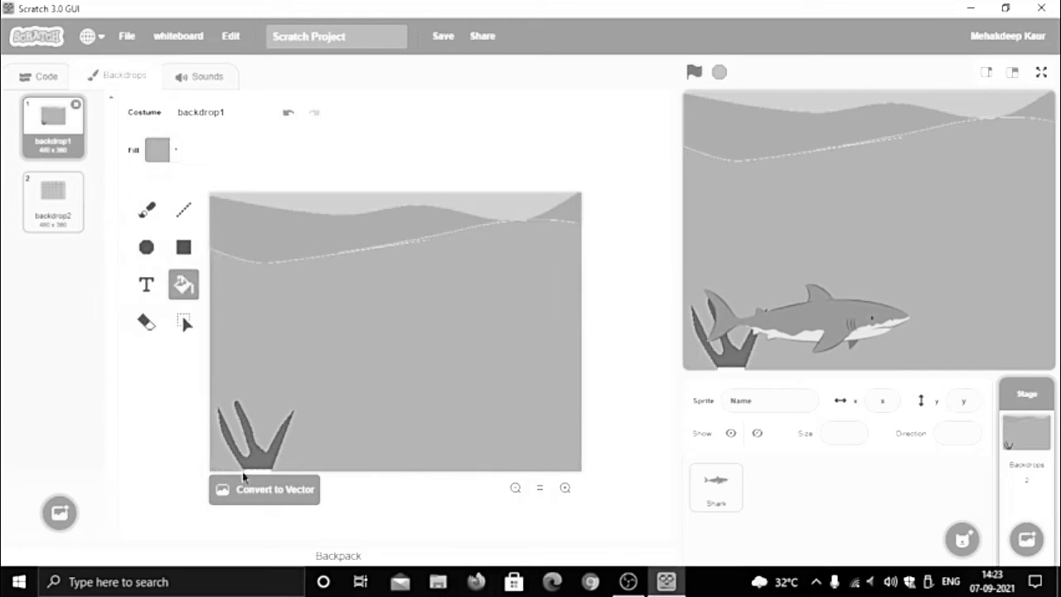
- Sample the seaweed's own colour and brush extra blades and a filled base onto the seaweed at size 10
click(158, 150)
click(207, 331)
click(186, 235)
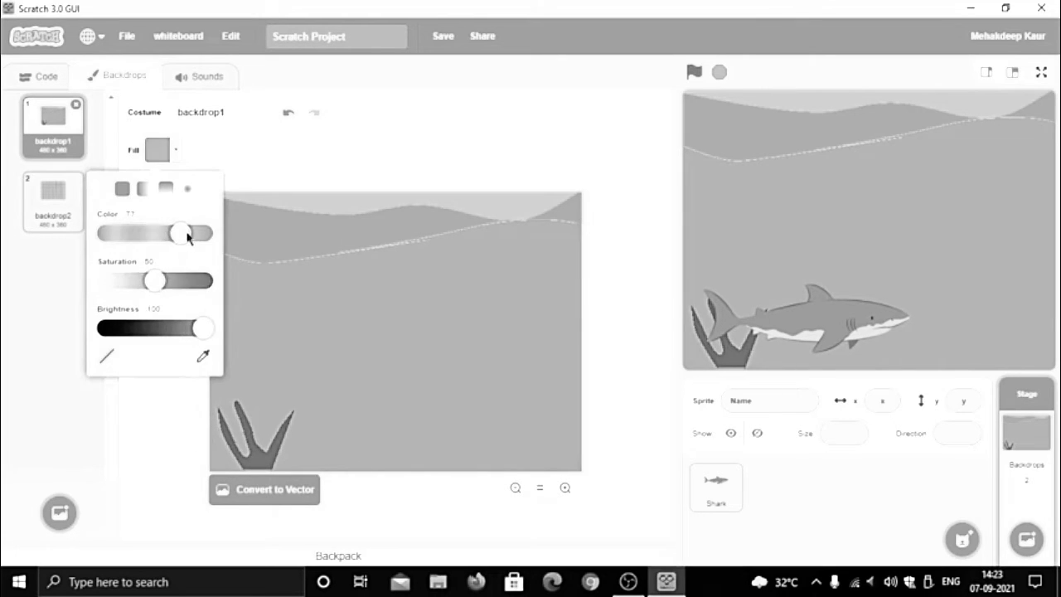
click(180, 282)
click(210, 281)
click(203, 330)
click(205, 354)
click(260, 454)
click(196, 159)
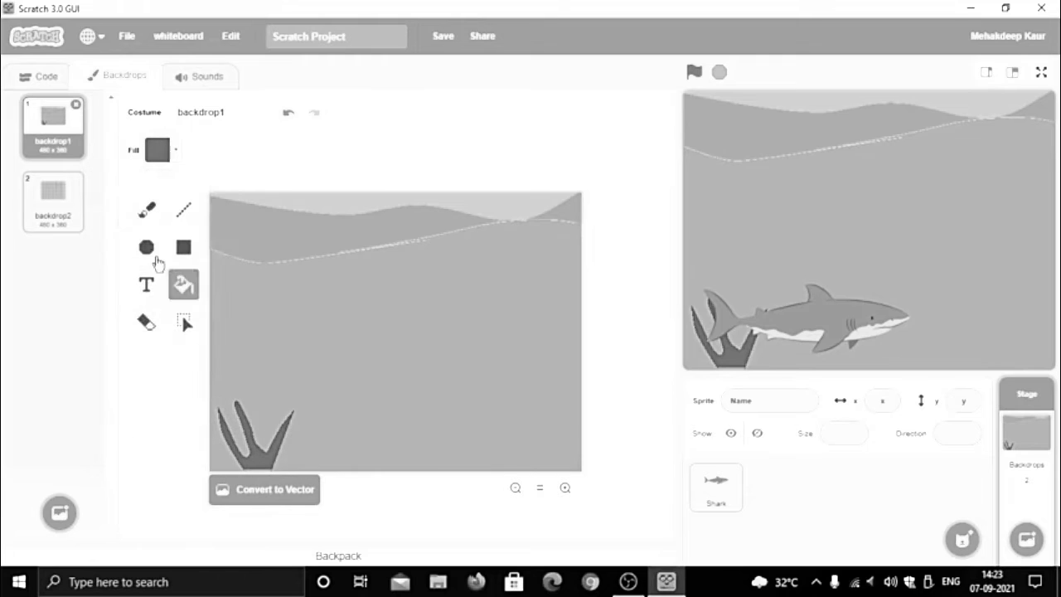
click(147, 211)
mouse_move(264, 455)
mouse_down()
mouse_move(273, 398)
mouse_move(274, 469)
mouse_up()
- Choose a dark green brush colour and paint a low row of small plants along the bottom edge beside the seaweed
click(160, 141)
drag(186, 205, 153, 205)
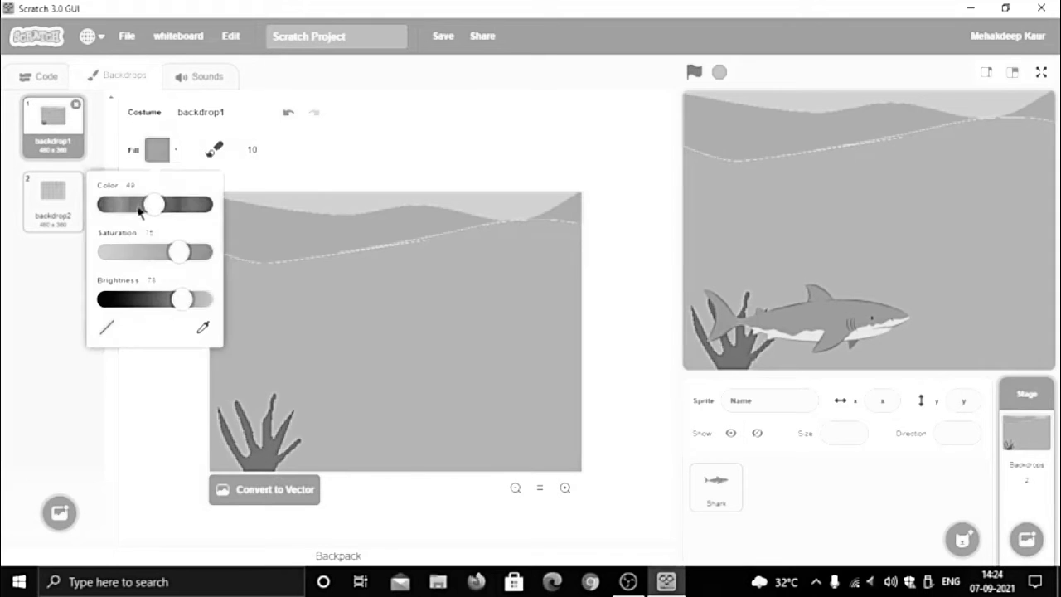
drag(179, 252, 194, 252)
drag(182, 300, 201, 299)
click(140, 204)
click(174, 252)
click(168, 299)
drag(352, 450, 380, 468)
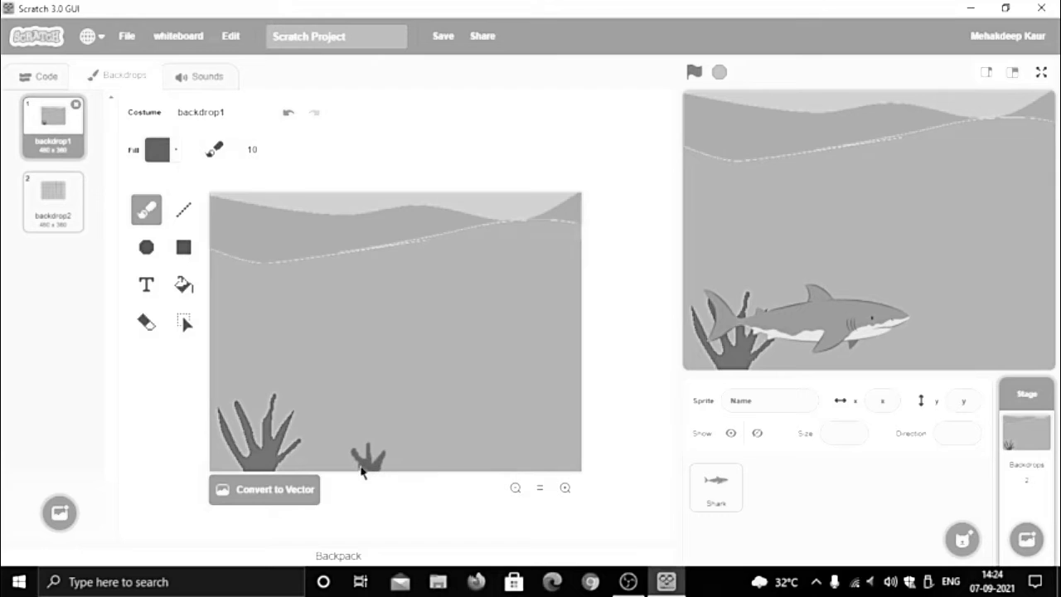
drag(308, 457, 357, 469)
- Choose a yellow brush colour and paint a branching coral on the sea floor beside the green plants at size 10
click(163, 159)
click(132, 205)
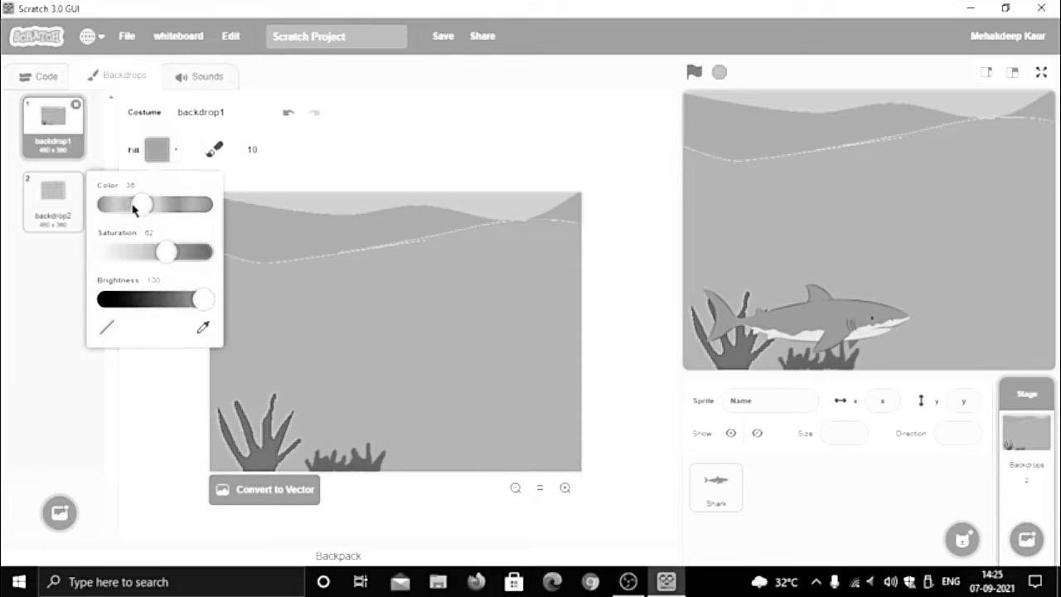
click(154, 360)
mouse_move(417, 462)
mouse_down()
mouse_move(471, 443)
mouse_move(414, 445)
mouse_move(468, 461)
mouse_move(441, 461)
mouse_up()
drag(453, 450, 440, 468)
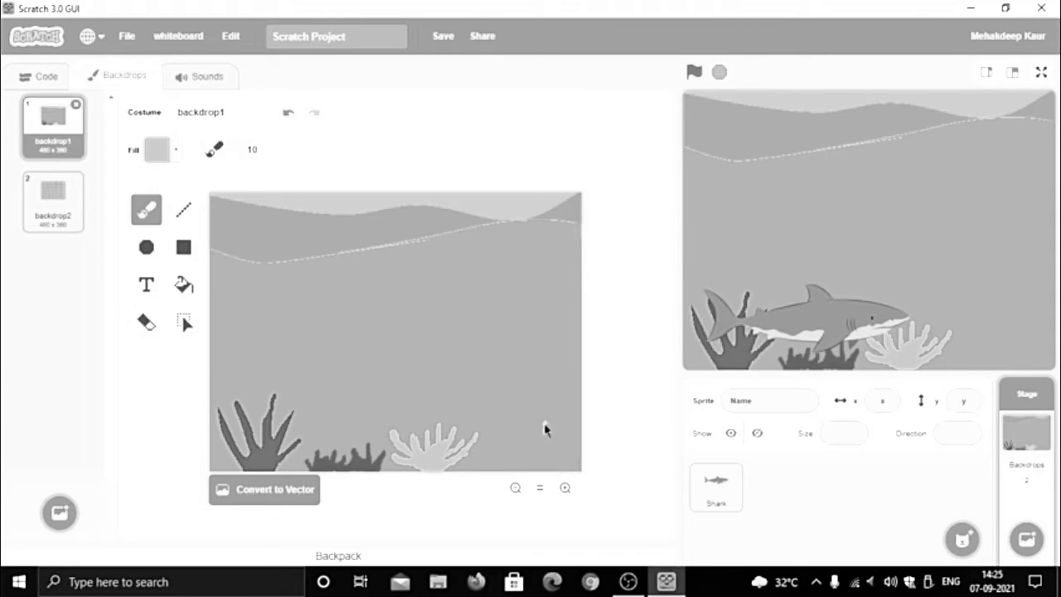
- Choose a pink brush colour and paint a tall branching coral near the backdrop's lower-right corner
click(165, 154)
click(190, 202)
mouse_move(502, 430)
mouse_down()
mouse_move(541, 453)
mouse_move(533, 459)
mouse_move(550, 430)
mouse_up()
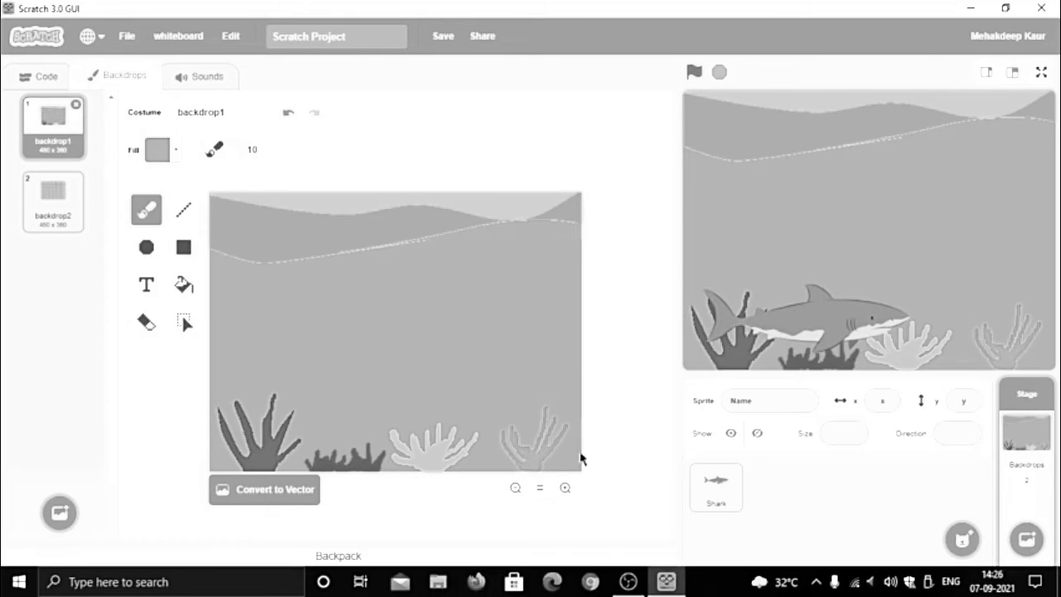
- Move the shark up above the plants on the stage and export the finished backdrop to the computer as backdrop1
drag(839, 304, 819, 209)
click(1026, 427)
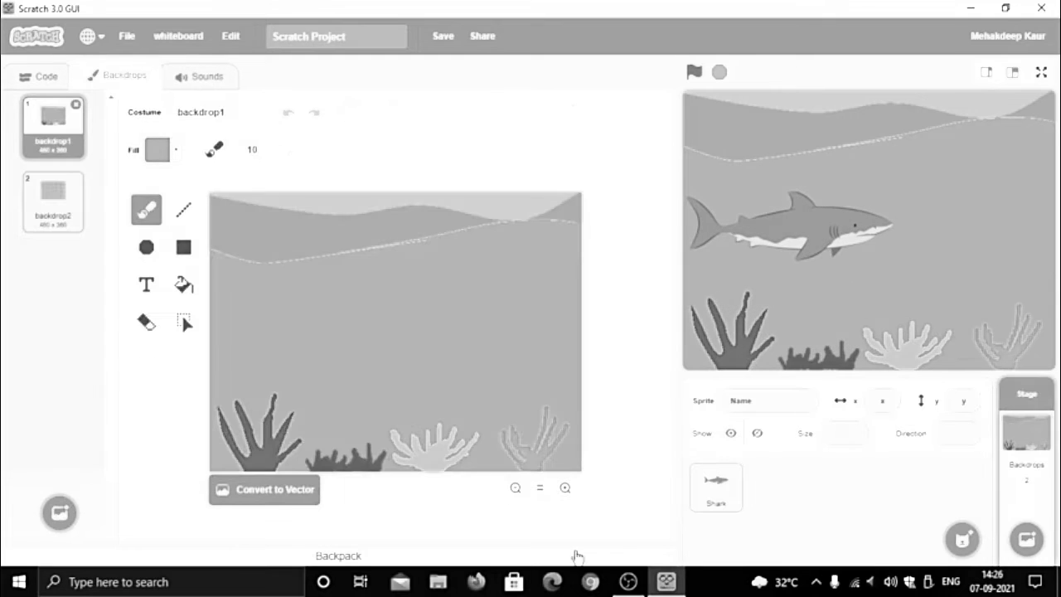
right_click(34, 130)
click(100, 168)
scroll(66, 223, down, 2)
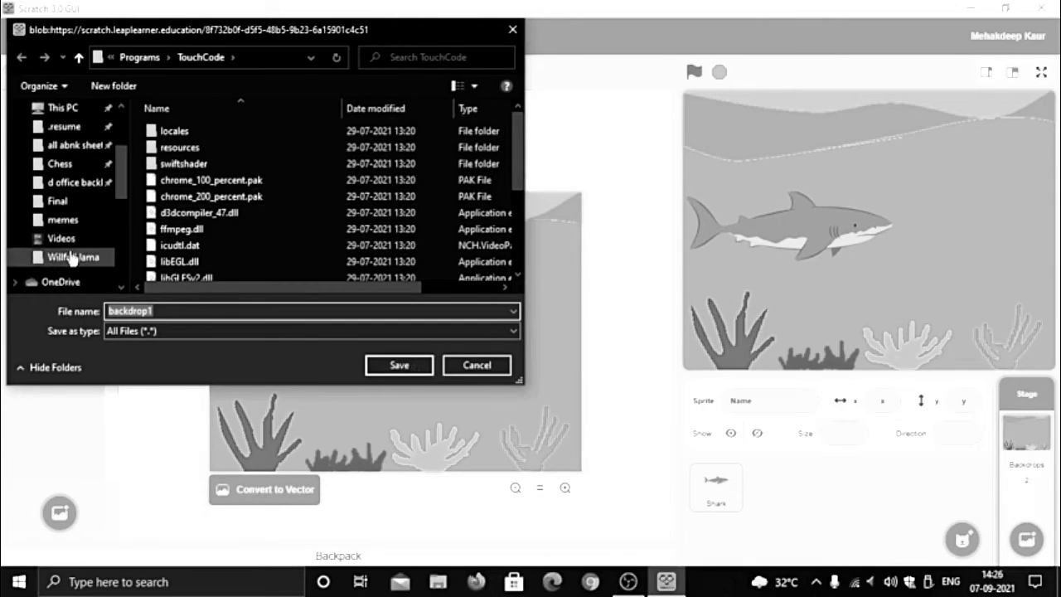
click(71, 257)
click(399, 364)
- Try a small pale filled circle in the water above the purple seaweed, and delete it
click(146, 246)
click(174, 149)
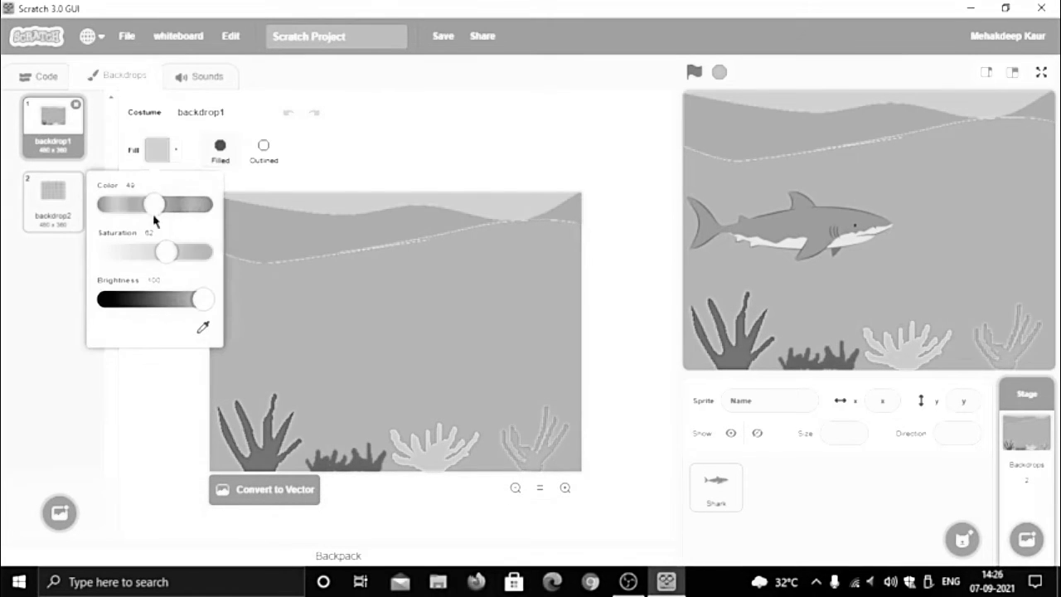
drag(178, 299, 244, 301)
click(492, 261)
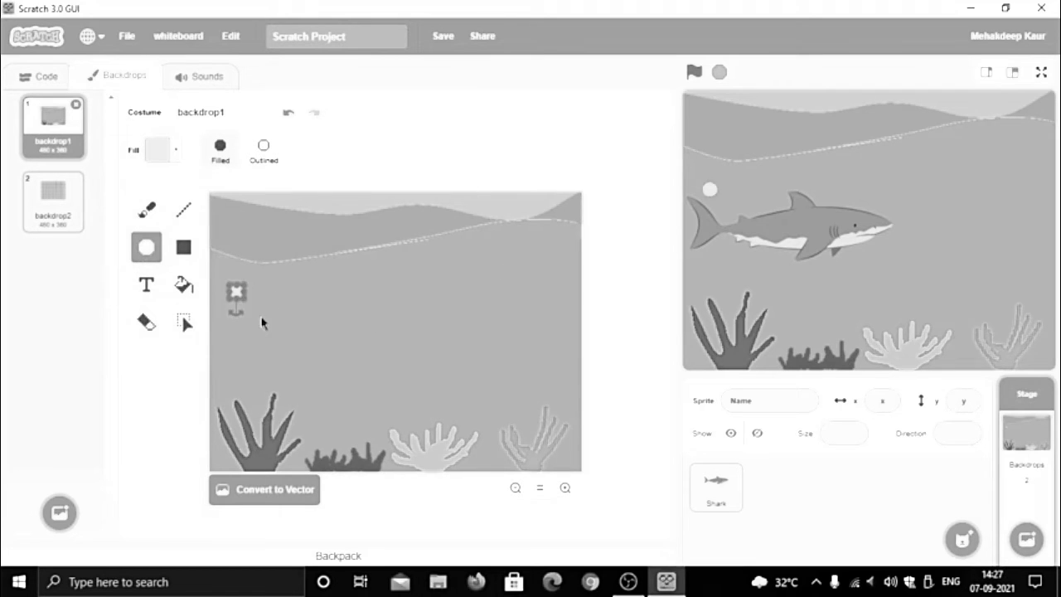
key(Delete)
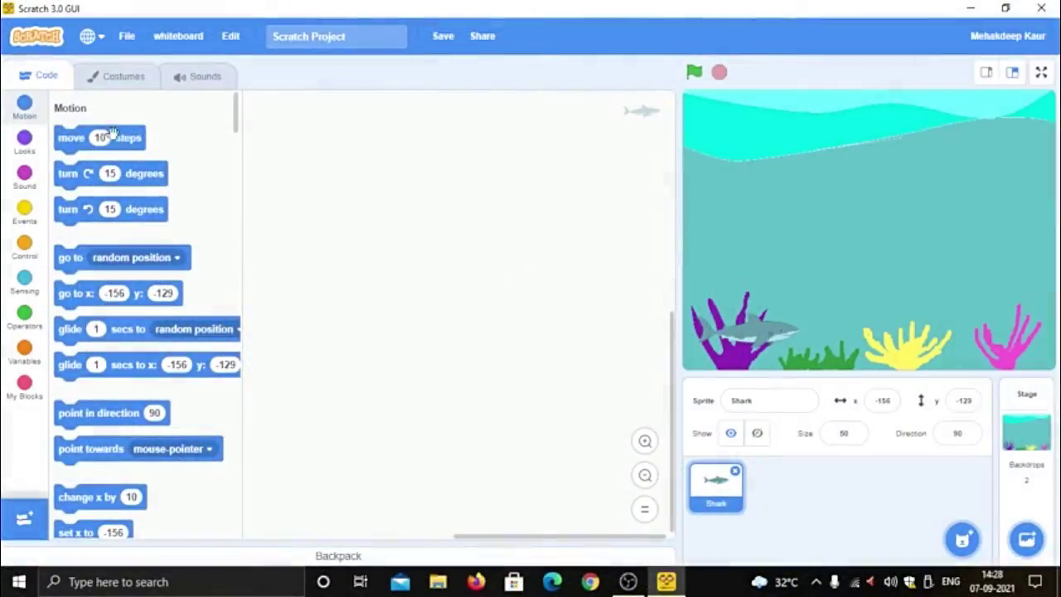
- Add separate move 10 steps, turn clockwise 15 degrees and turn counterclockwise 15 degrees blocks to the shark's code
drag(72, 137, 396, 231)
drag(142, 173, 447, 175)
drag(149, 208, 339, 200)
drag(469, 177, 604, 165)
drag(339, 200, 361, 170)
- Add a key-pressed event set to w and attach only the move 10 steps block beneath it
scroll(83, 359, down, 6)
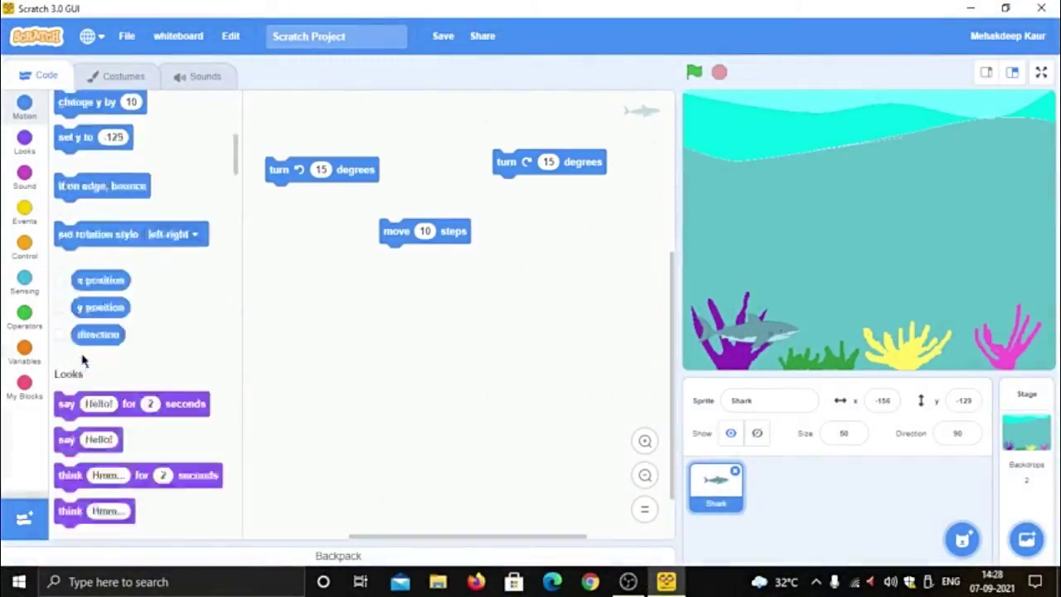
click(25, 247)
click(24, 211)
drag(185, 184, 406, 108)
click(329, 122)
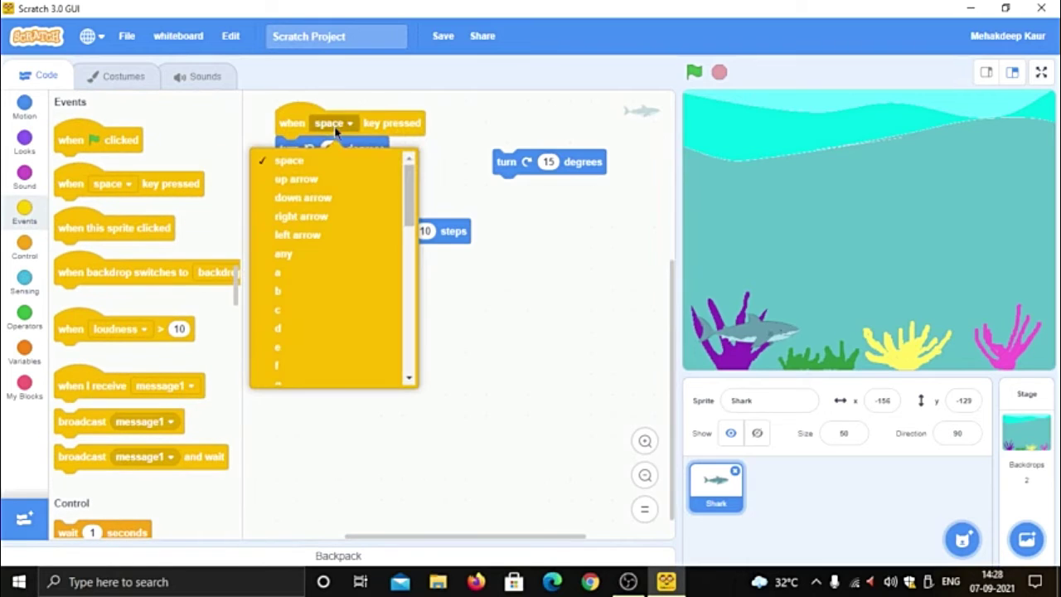
scroll(315, 291, down, 3)
click(315, 291)
drag(378, 162, 368, 306)
drag(459, 232, 365, 157)
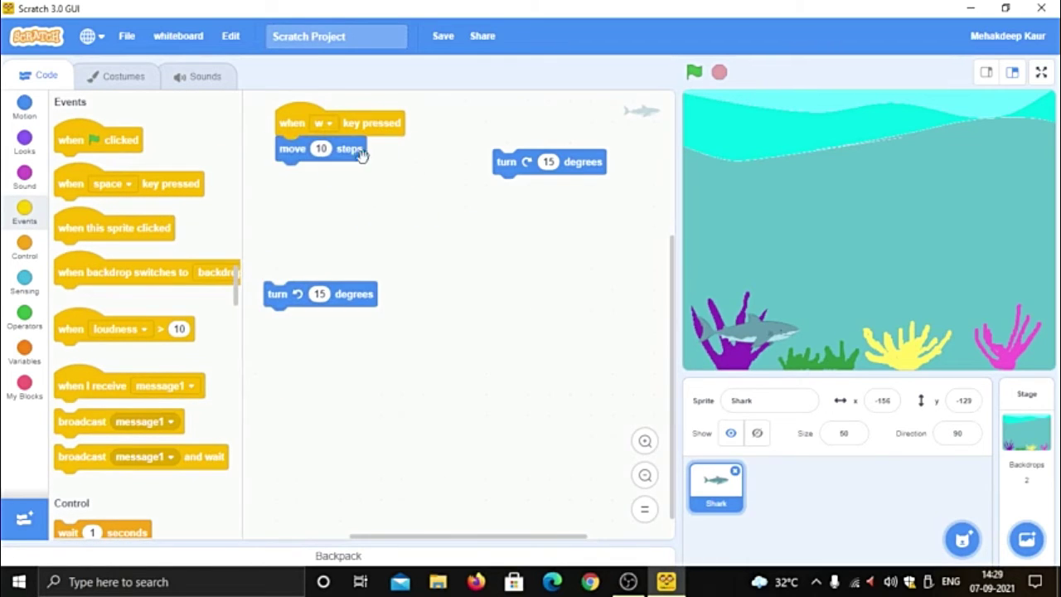
- Change the movement script's trigger key to d and test the shark's movement with that key
click(320, 125)
scroll(296, 329, up, 3)
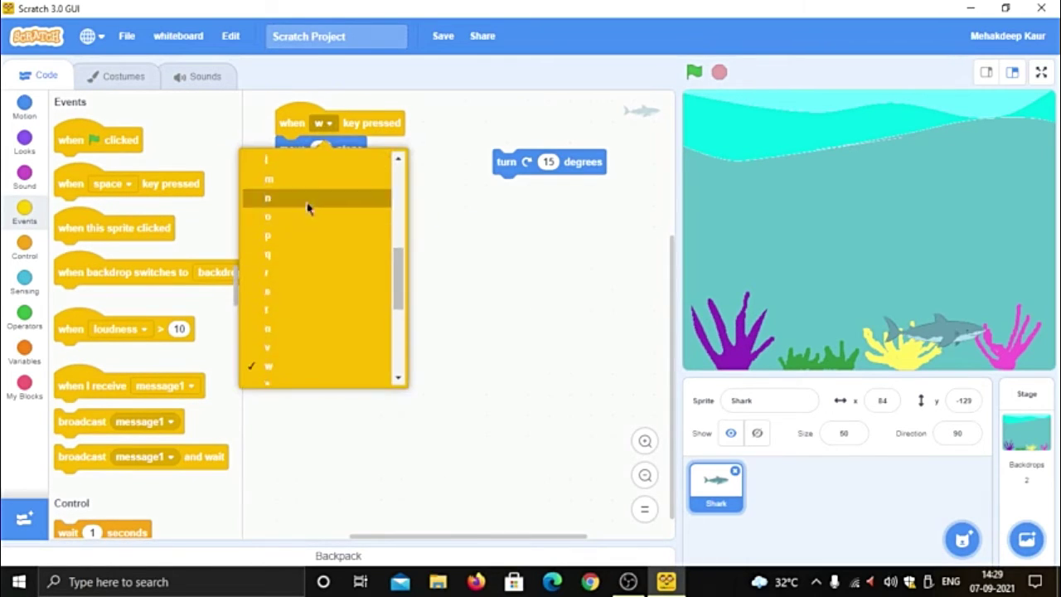
click(308, 208)
key(d)
key(d)
key(d)
key(d)
key(d)
key(d)
key(d)
key(d)
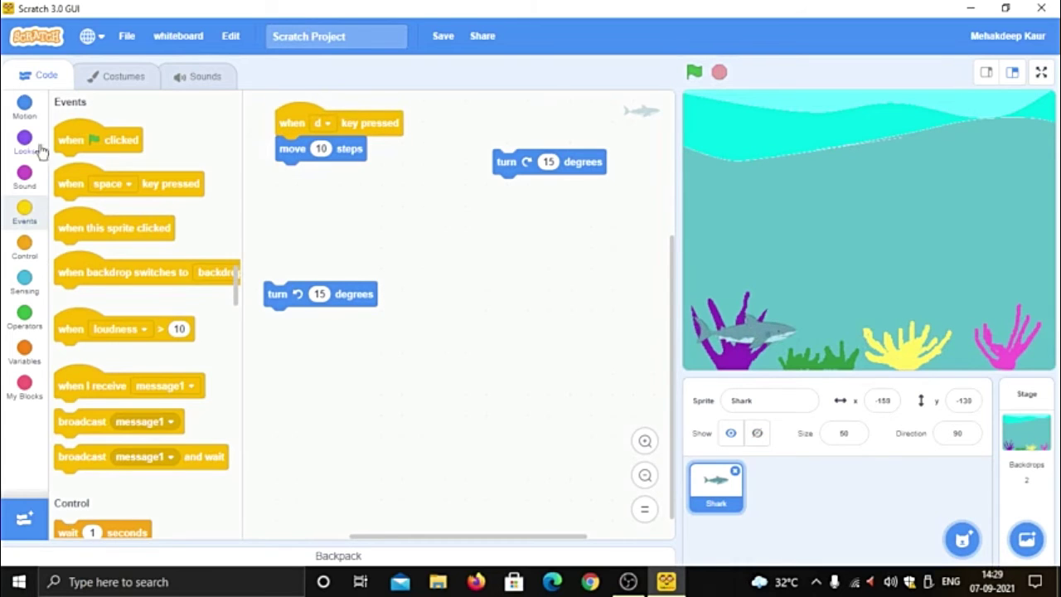
- Attach an if on edge, bounce block below the move block and test the shark's movement with the d key
scroll(187, 362, up, 15)
drag(122, 412, 331, 176)
key(d)
key(d)
key(d)
key(d)
key(d)
key(d)
key(d)
key(d)
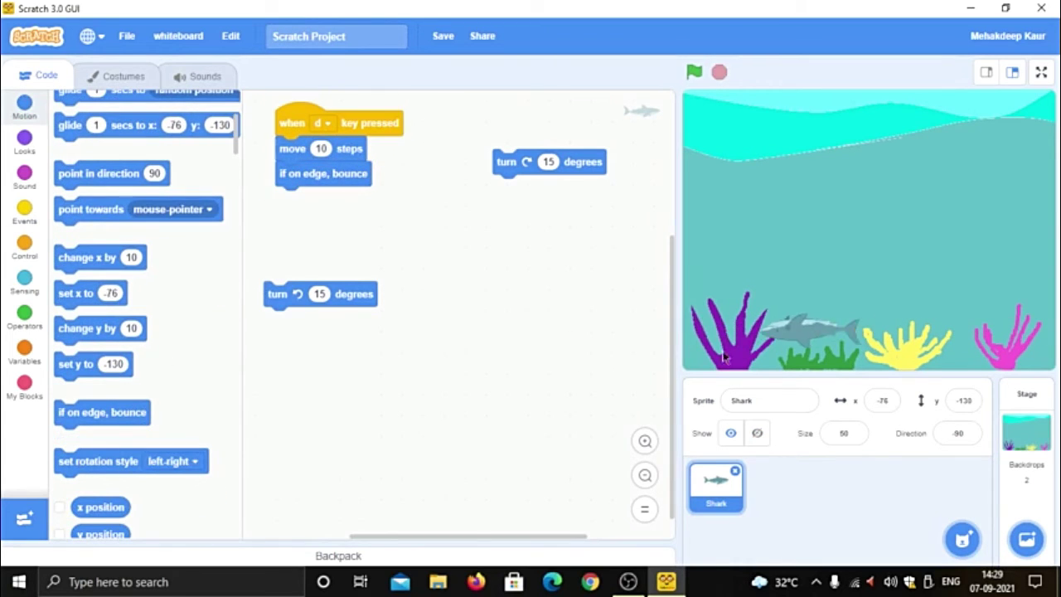
- Attach a set rotation style left-right block to the end of the d-key script and test the shark's movement again
drag(194, 452, 397, 199)
key(d)
key(d)
key(d)
key(d)
key(d)
key(d)
key(d)
key(d)
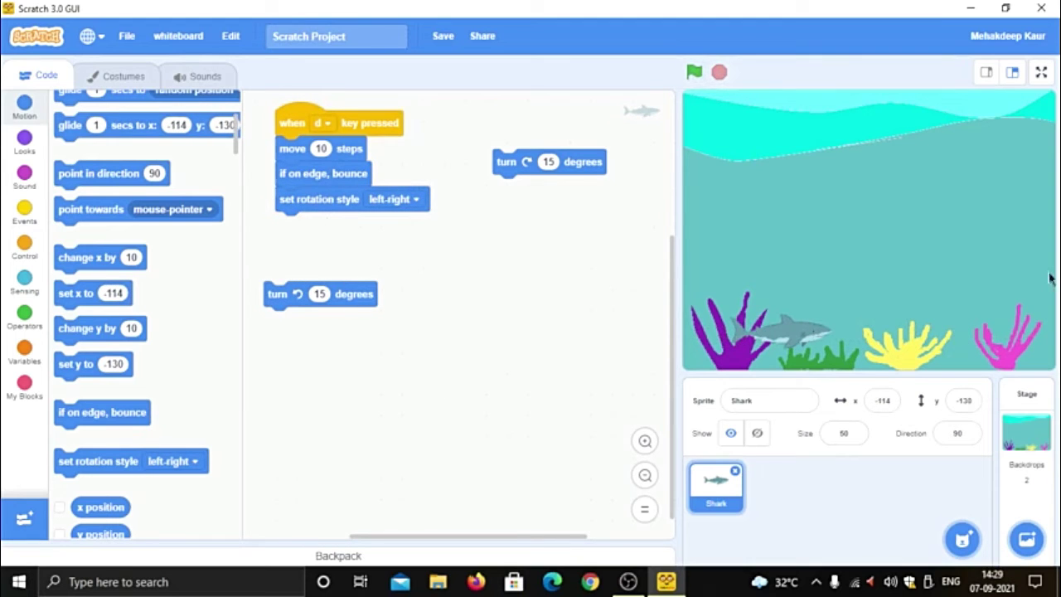
- Duplicate the d-key script, place the copy below it and set the copy's trigger key to a
scroll(95, 379, down, 2)
scroll(191, 114, up, 8)
right_click(384, 130)
click(401, 142)
click(509, 303)
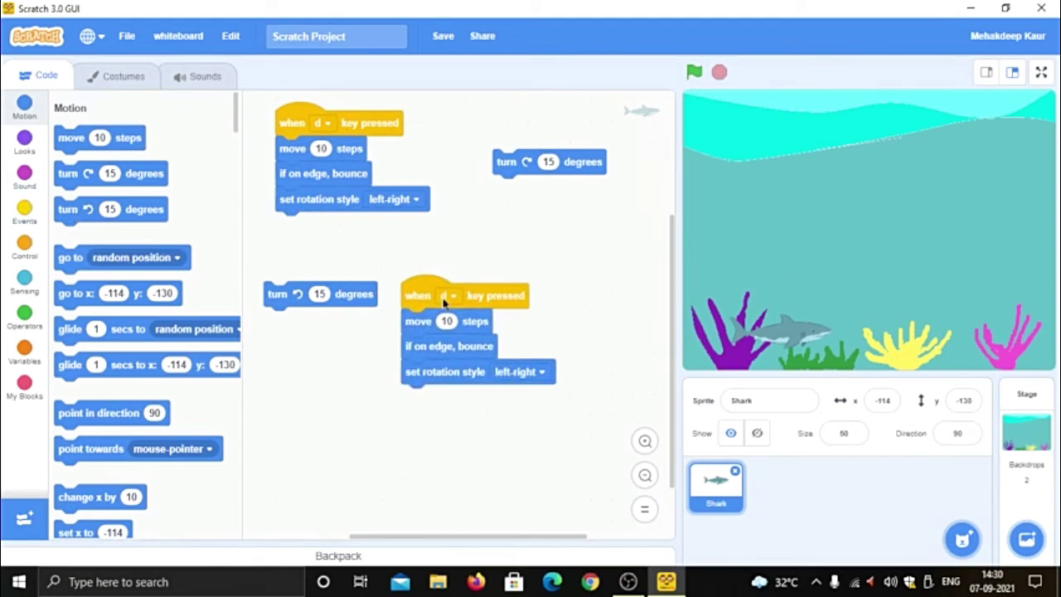
click(445, 297)
click(481, 346)
- Test how the duplicated script moves the shark when the a key is used
key(a)
key(a)
key(a)
key(a)
key(a)
key(a)
key(a)
key(a)
key(a)
key(a)
key(a)
key(a)
key(a)
key(a)
key(a)
key(a)
key(a)
key(a)
key(a)
key(a)
- Set the a-key script's move block to -10 steps and test the shark with the a and d keys
click(446, 321)
text(-10)
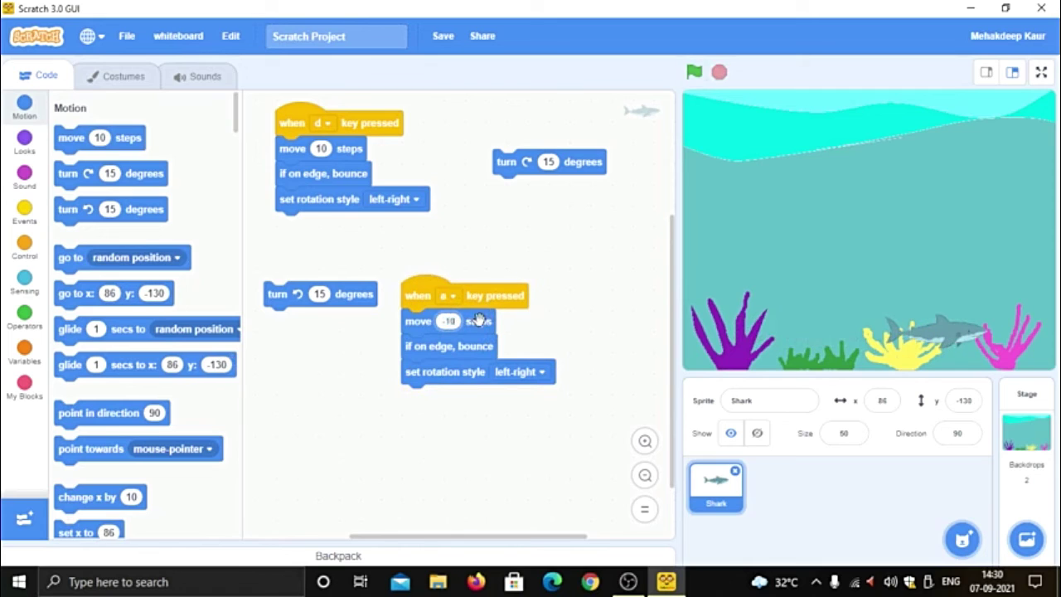
key(a)
key(a)
key(a)
key(a)
key(a)
key(a)
key(a)
key(a)
key(a)
key(a)
key(a)
key(a)
key(a)
key(a)
key(a)
key(a)
key(a)
key(d)
key(d)
key(d)
key(d)
key(d)
key(d)
key(d)
key(d)
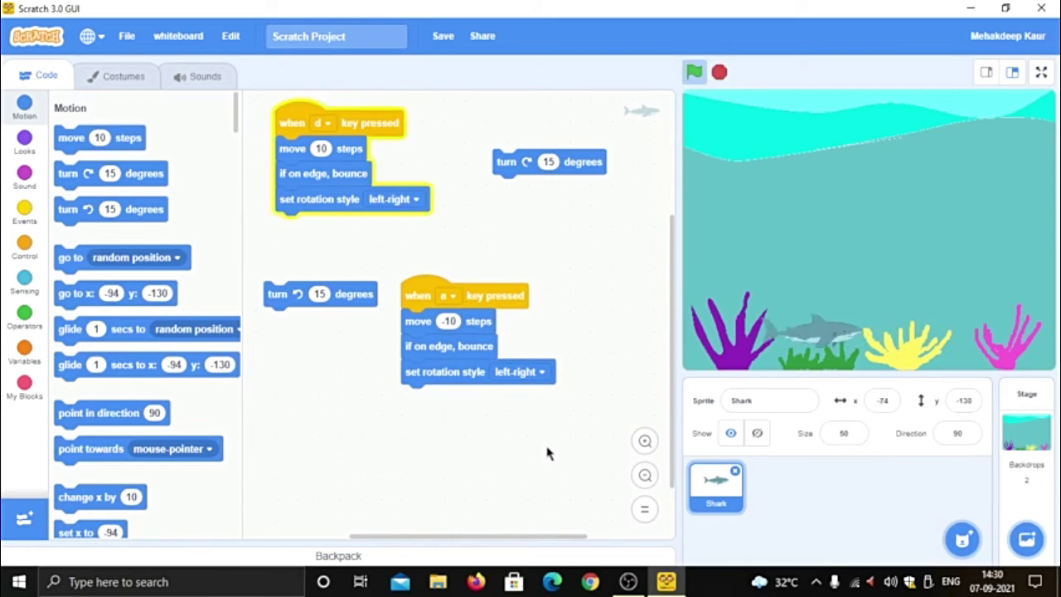
- Line up the a-key script beside the d-key script and move the loose turn clockwise block below them
drag(419, 295, 462, 221)
drag(580, 166, 506, 368)
drag(528, 226, 547, 126)
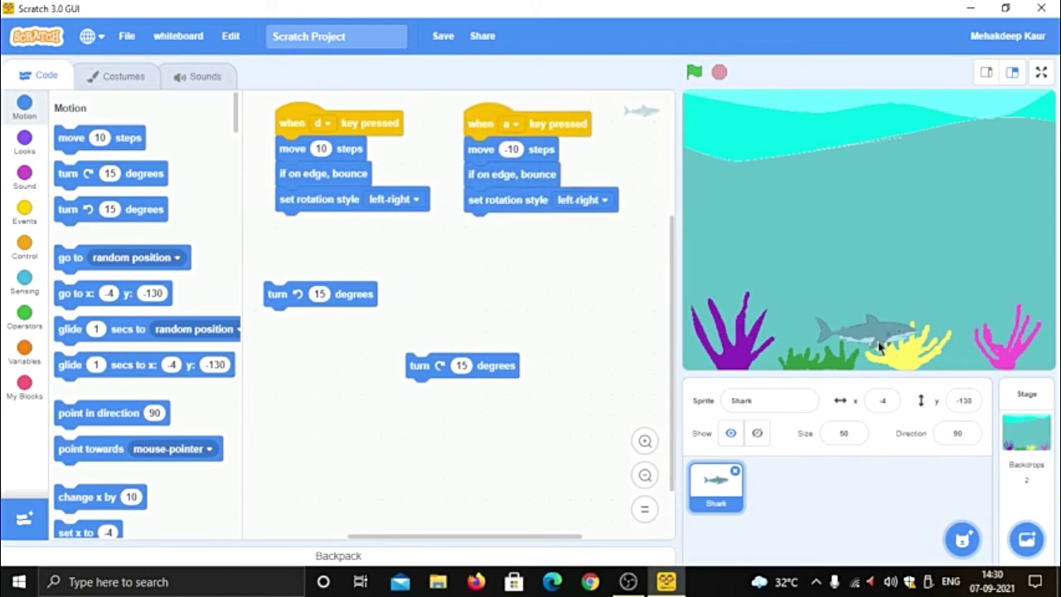
- Duplicate the d-key script, place the copy below the loose turn blocks and set its trigger key to w
right_click(388, 128)
click(410, 138)
click(340, 408)
click(342, 406)
scroll(295, 329, down, 4)
click(293, 287)
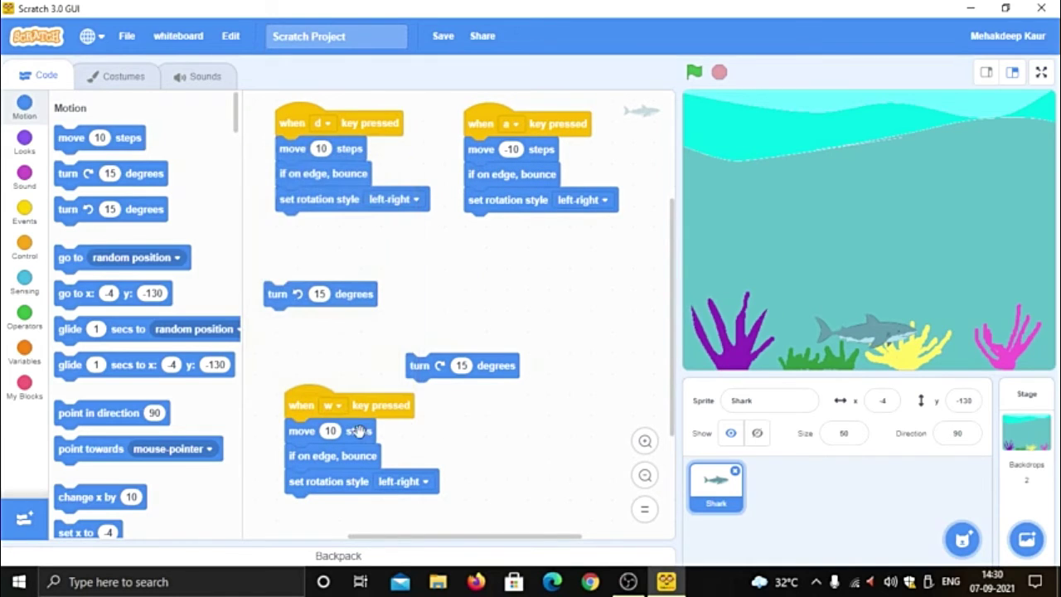
- Replace the movement stack under the w-key event with the turn counterclockwise block set to 90 degrees, and test it
drag(358, 430, 366, 470)
drag(343, 292, 370, 424)
click(341, 433)
text(90)
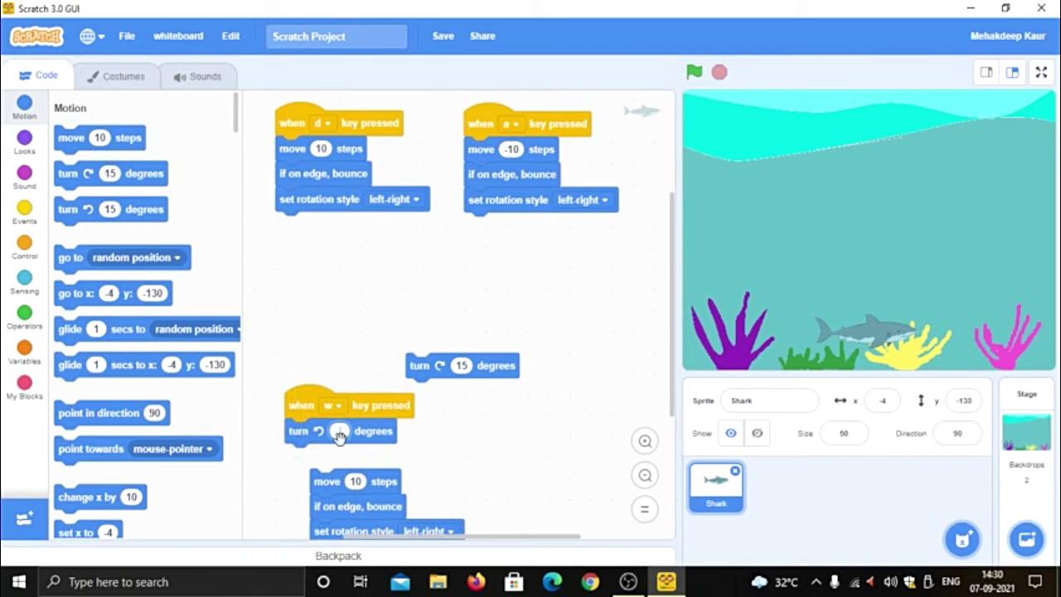
click(522, 429)
key(w)
key(w)
key(w)
key(w)
key(w)
key(w)
key(w)
- Re-enter 90 degrees in the w-key script's turn counterclockwise block and test the rotation again
click(340, 430)
key(BackSpace)
text(90)
click(469, 428)
key(w)
key(w)
key(w)
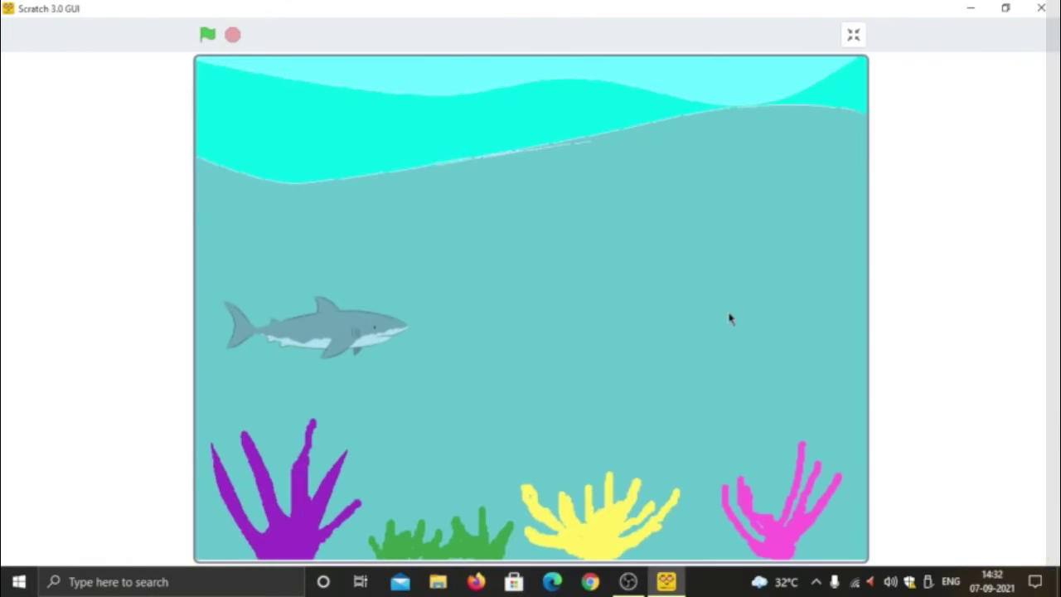
- Test the shark's rightward movement on the full-screen stage and return to the editor
key(Right)
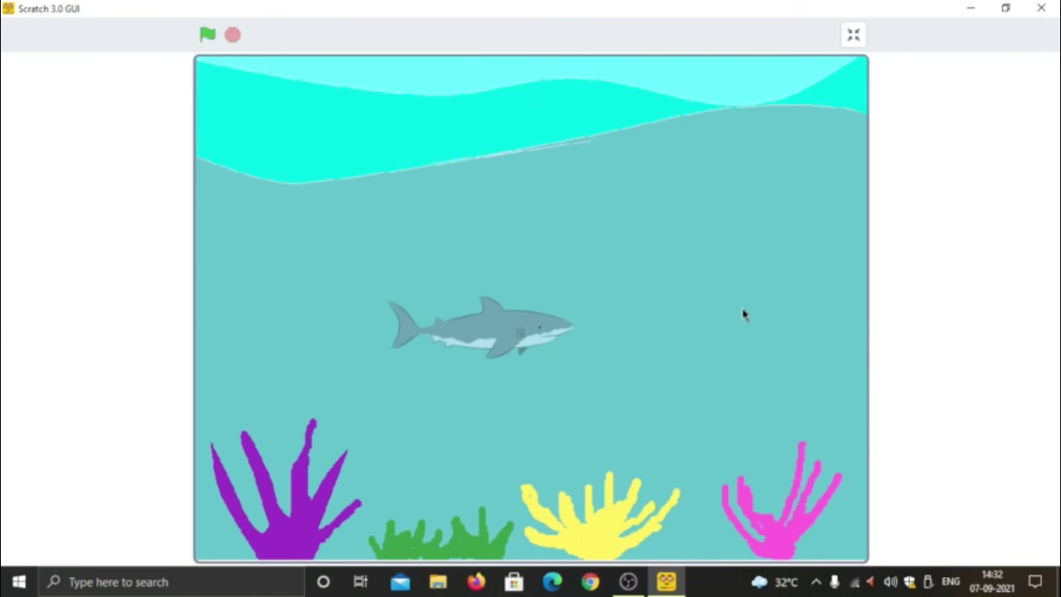
click(849, 34)
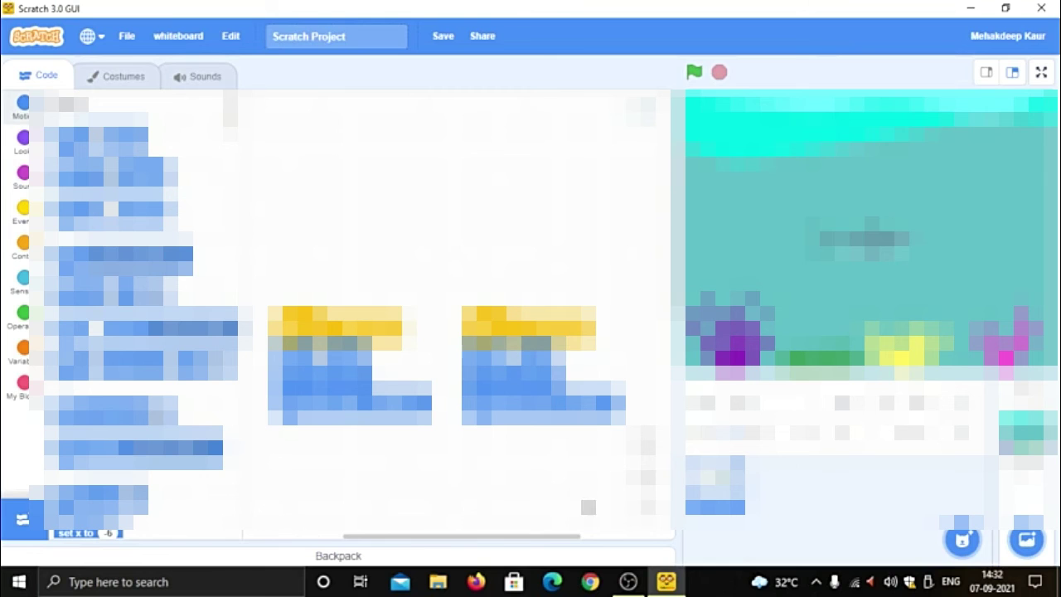
- Test the a-key and d-key scripts by moving the shark leftward and rightward across the stage
key(a)
key(a)
key(a)
key(a)
key(a)
key(a)
key(d)
key(d)
key(d)
key(d)
key(d)
key(d)
key(d)
key(d)
key(d)
key(d)
key(d)
key(d)
key(d)
key(d)
key(d)
key(d)
key(Left)
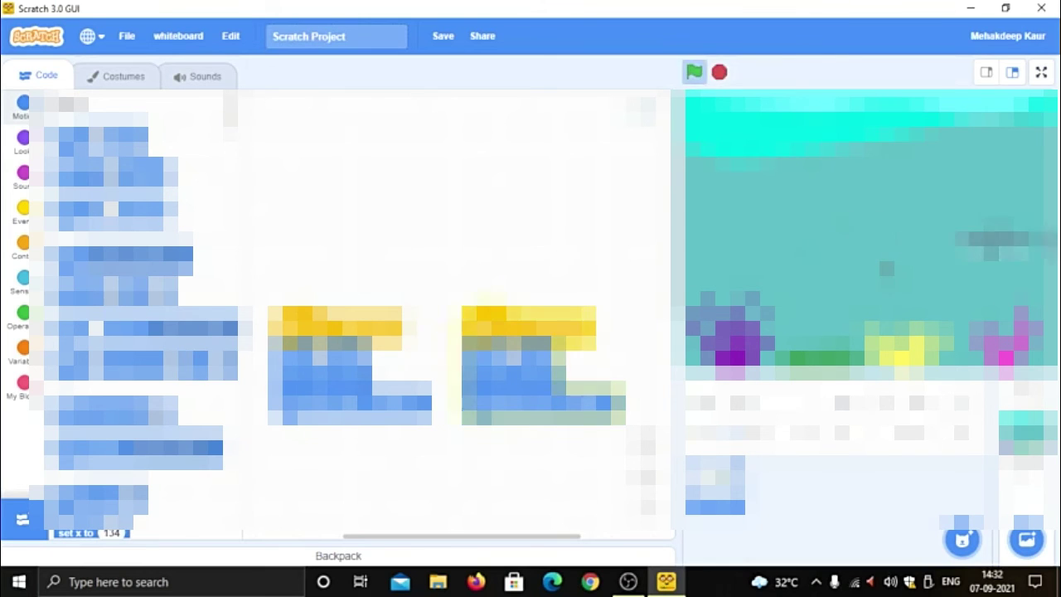